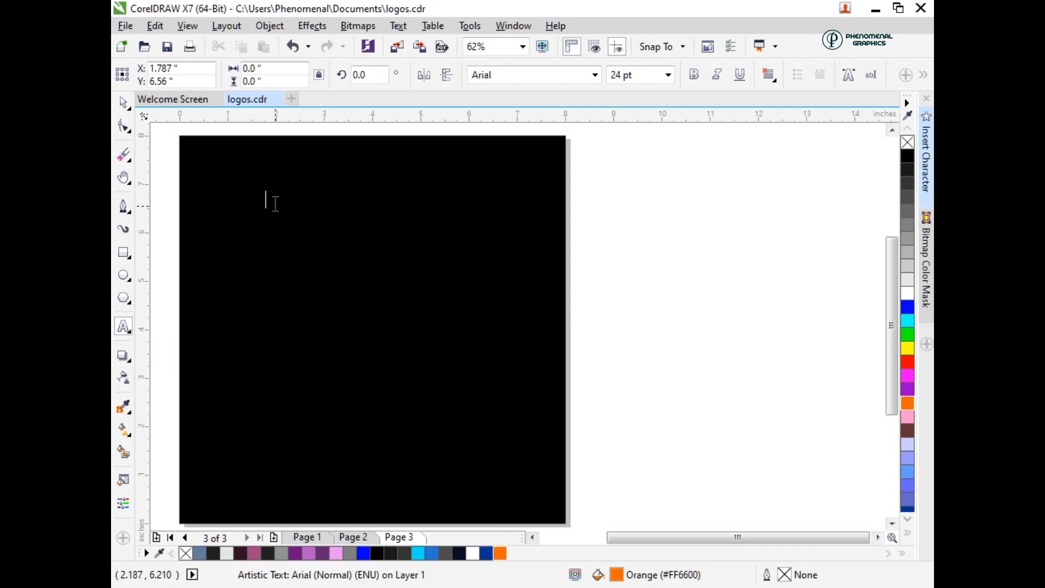
Step: Add the heading text "ADEYOSOLA" in Clarendon BT and enlarge it to about 39.6 pt
text(ADEYOSOLA)
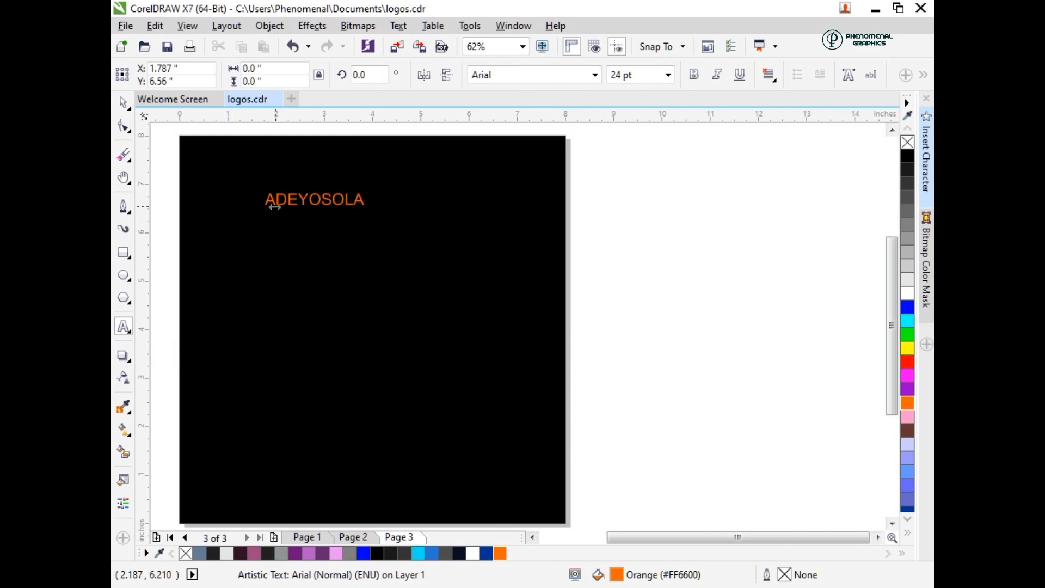
key(ctrl+a)
click(482, 75)
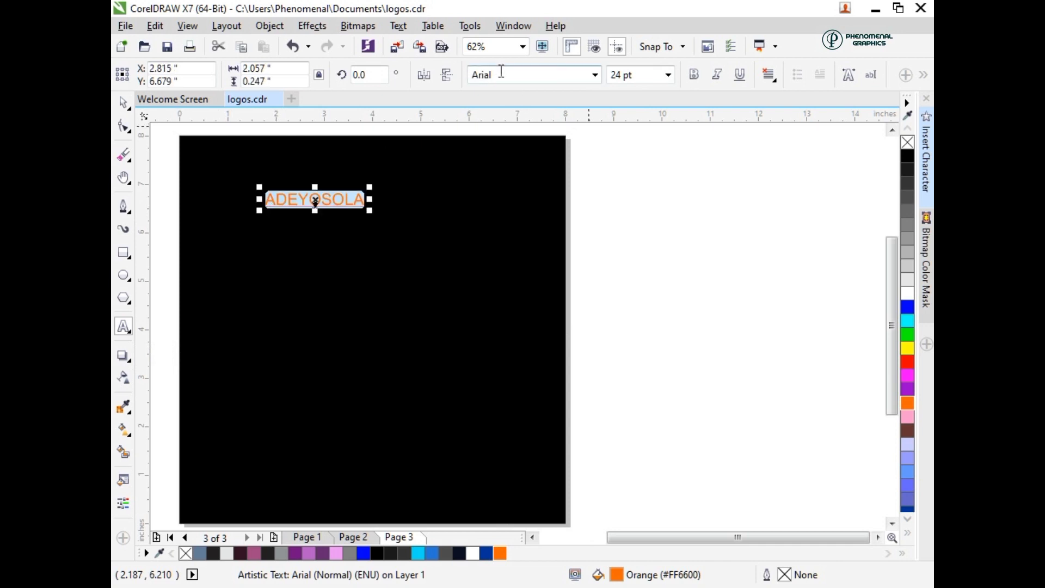
text(Cl)
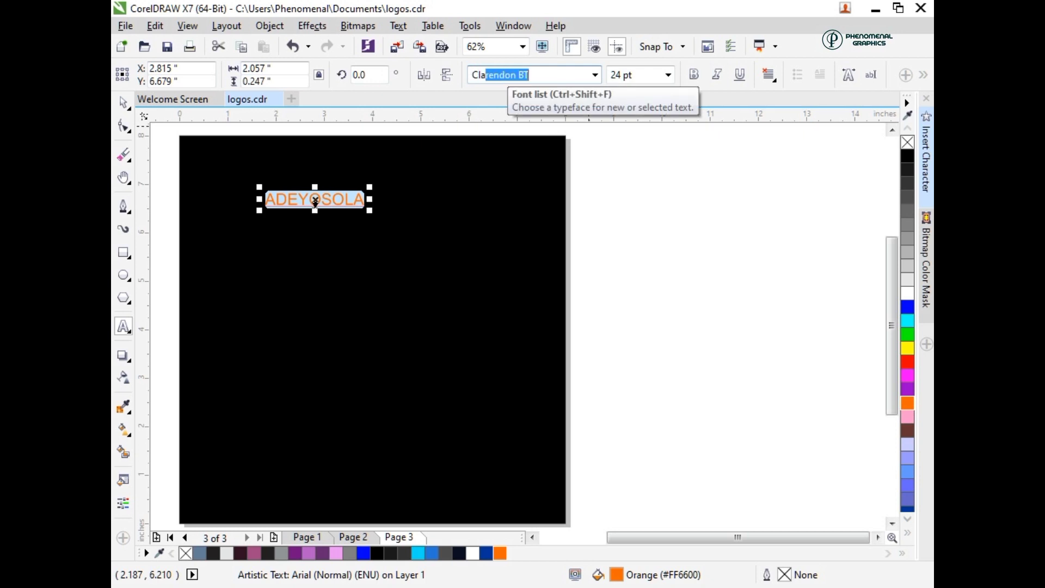
text(a)
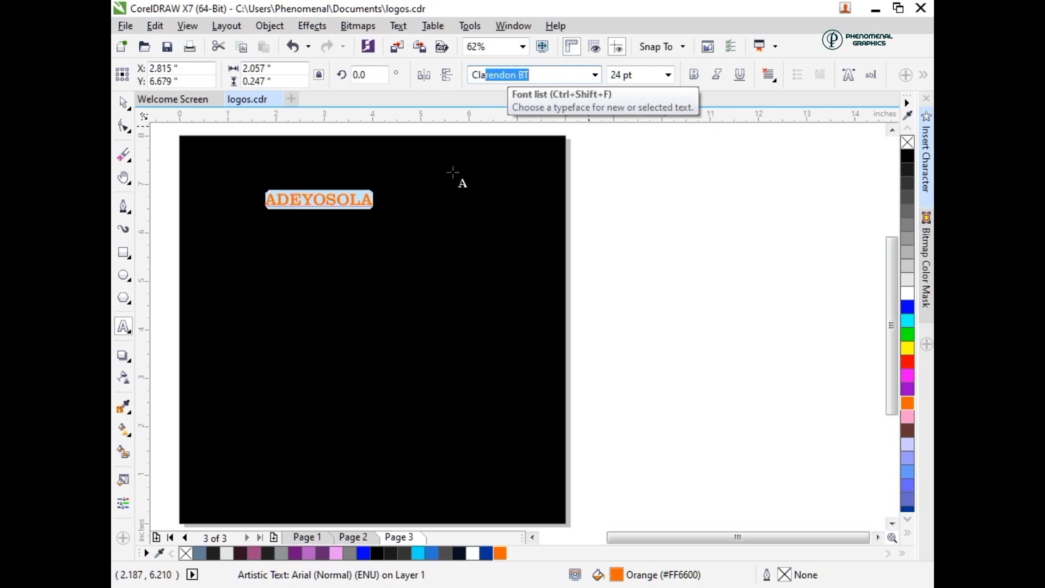
key(Return)
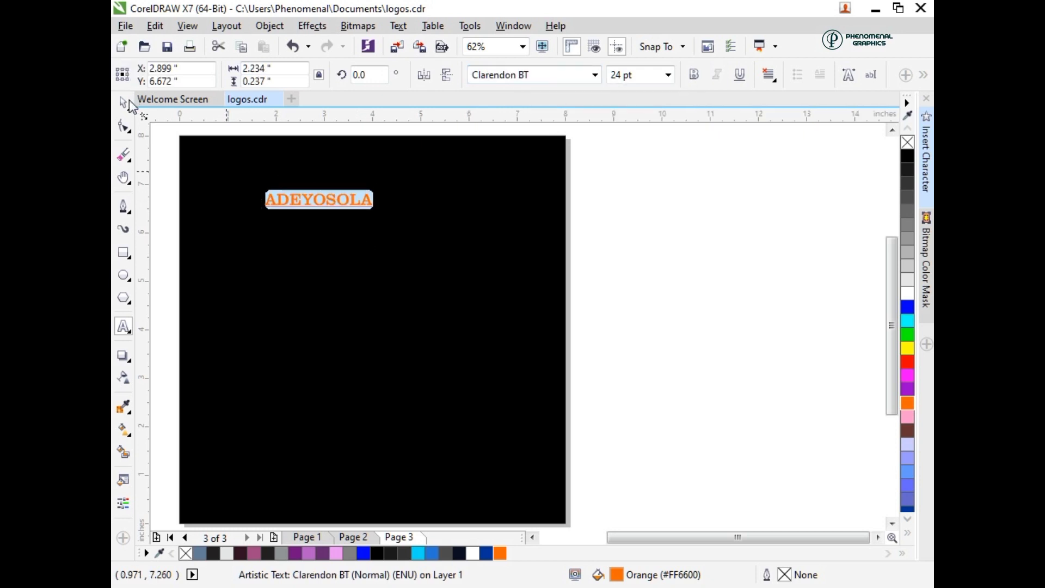
click(123, 102)
drag(377, 212, 443, 248)
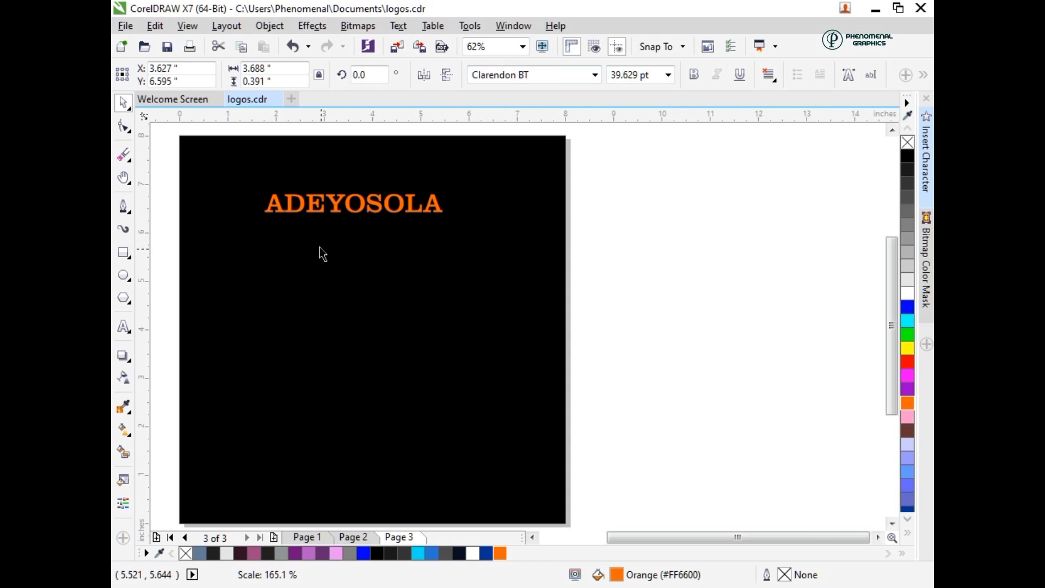
Step: Add an artistic text tagline below the heading reading "Tours best chioce of wholsale & retails"
click(124, 326)
click(229, 246)
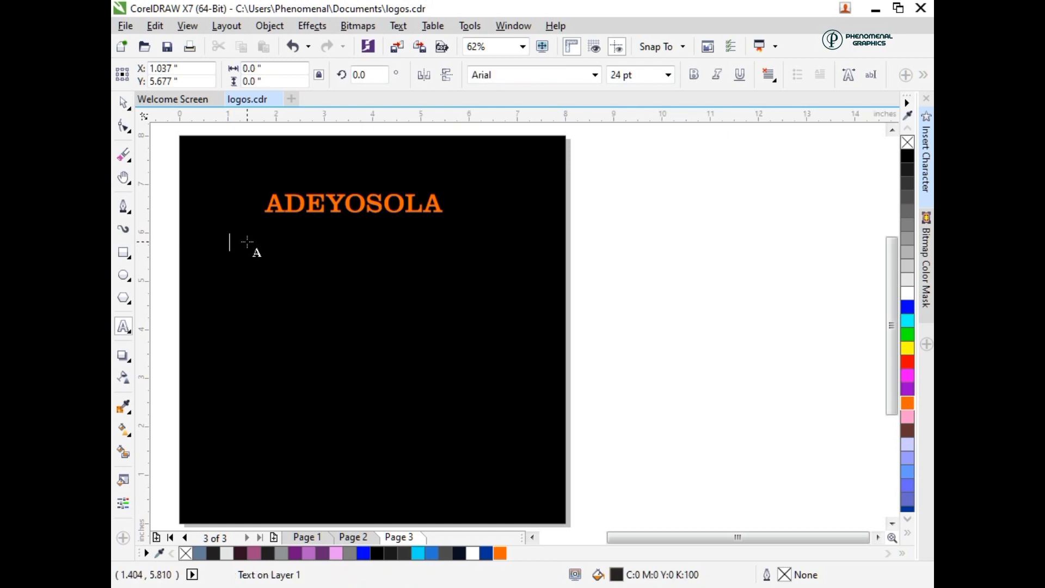
text(To)
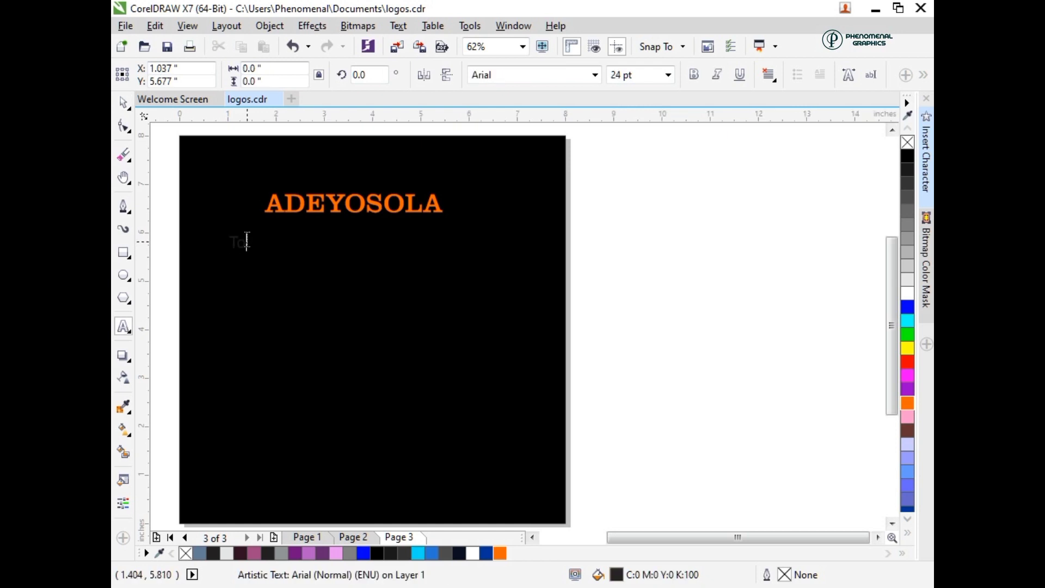
text(urs best chioce o)
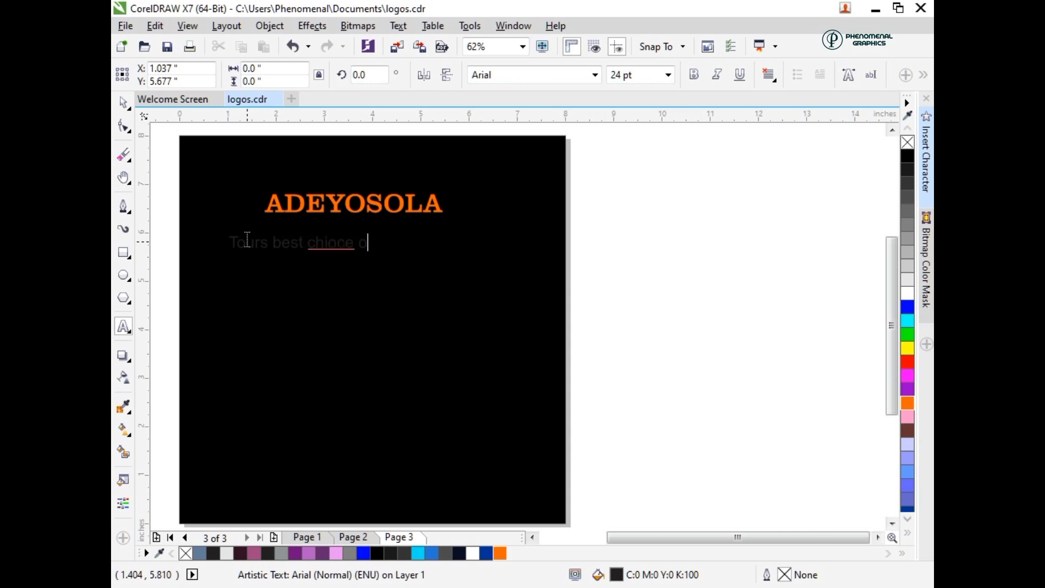
text(f wholsale & retails)
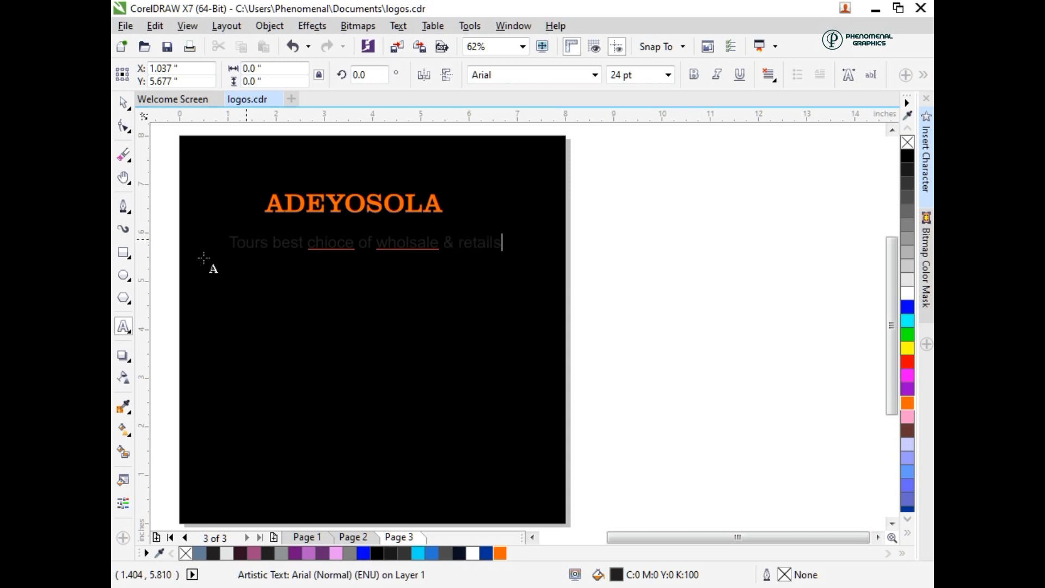
Step: Correct the tagline's misspelled words to "choice" and "wholesale", and change its first word to "Yours"
click(329, 243)
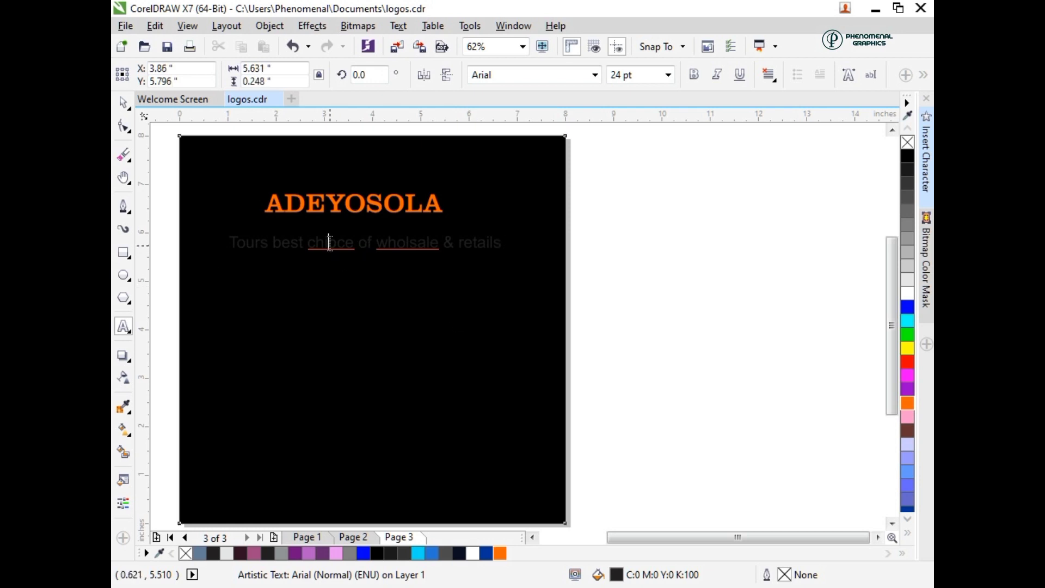
right_click(330, 245)
click(360, 279)
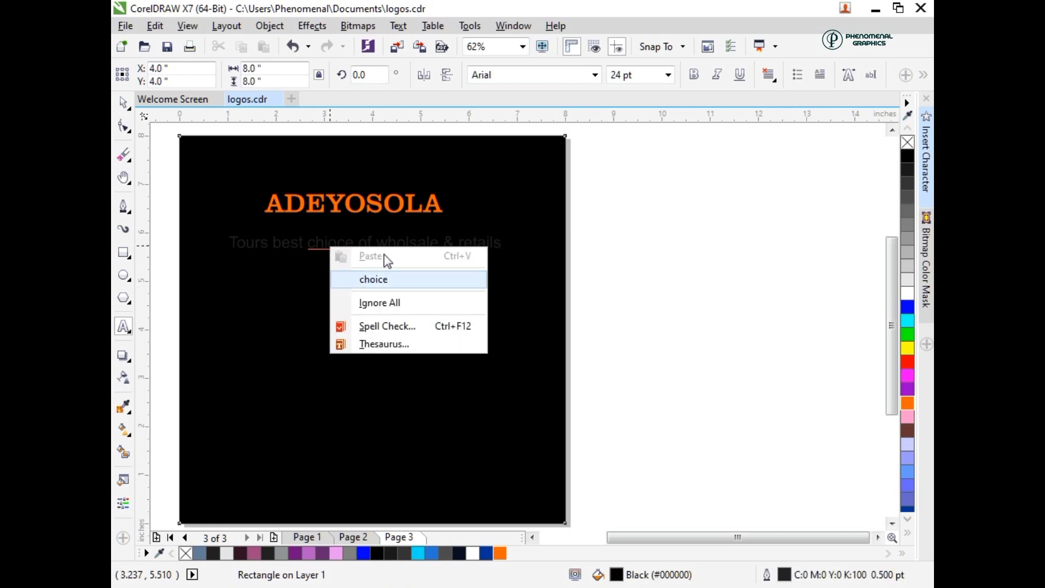
click(405, 241)
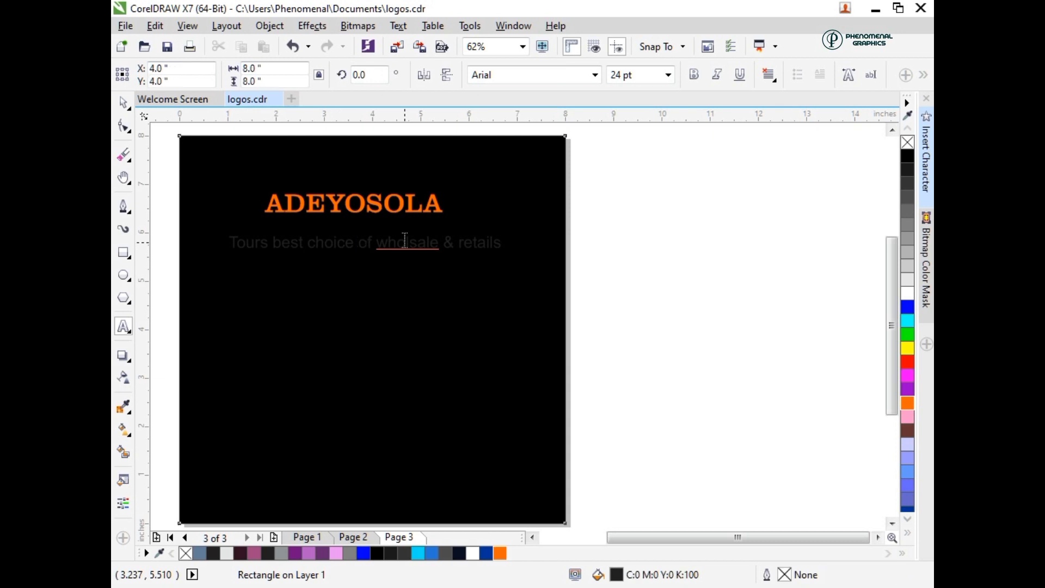
right_click(407, 243)
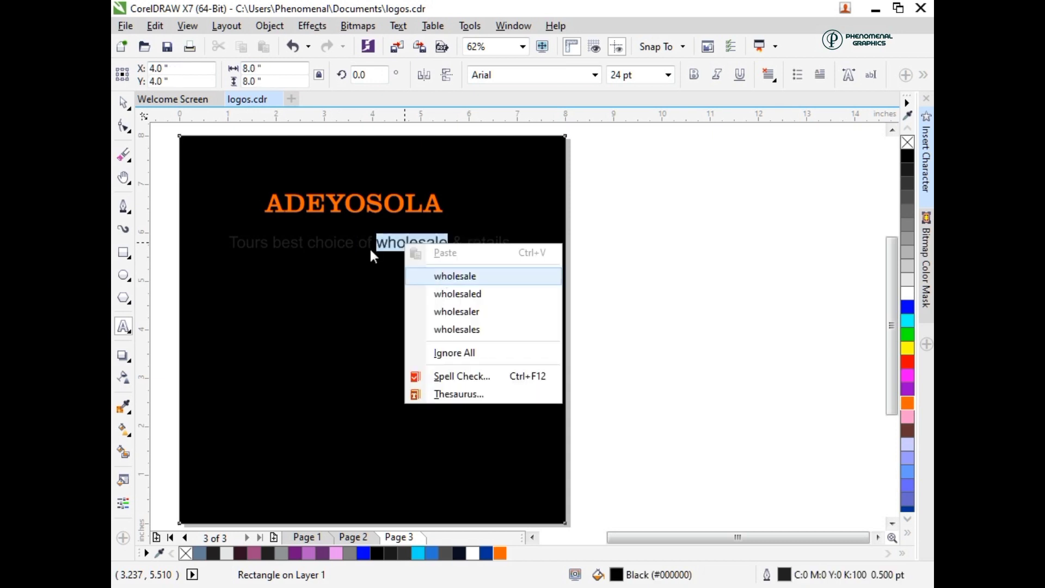
click(442, 276)
click(245, 239)
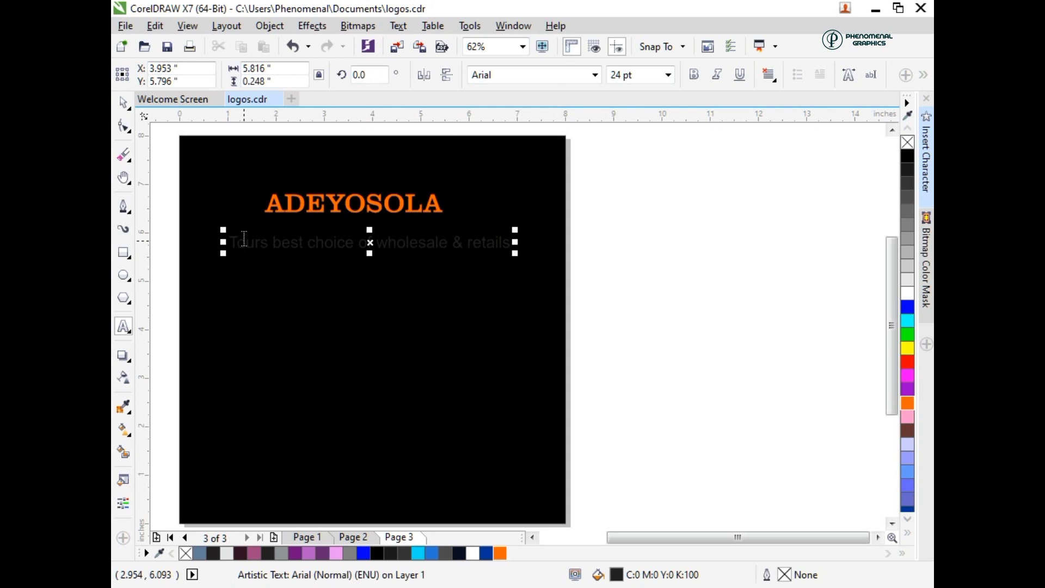
click(245, 238)
key(BackSpace)
text(Y)
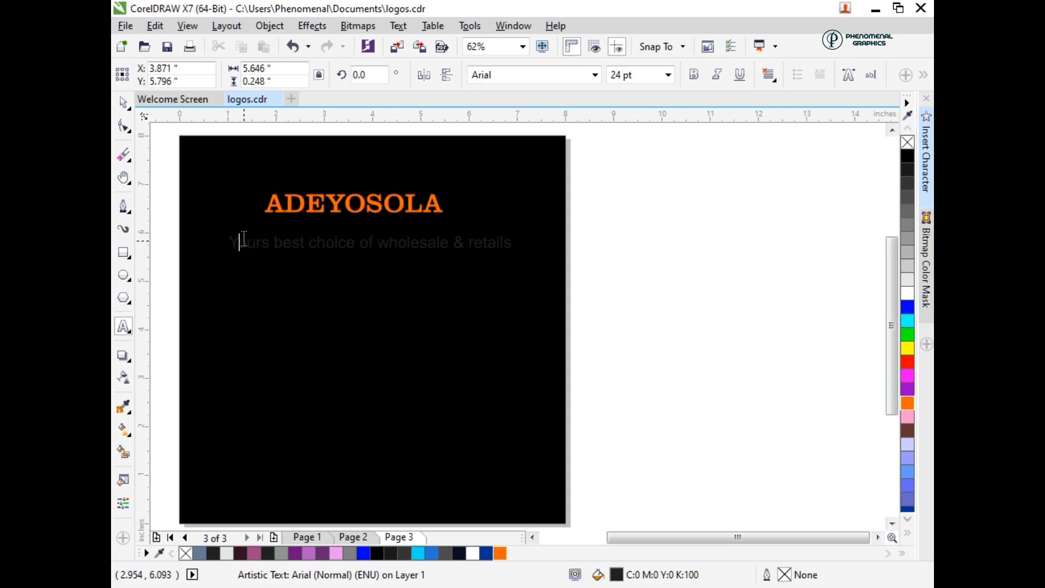
Step: Fill the tagline with navy blue and set its font to Clarendon BT
click(119, 107)
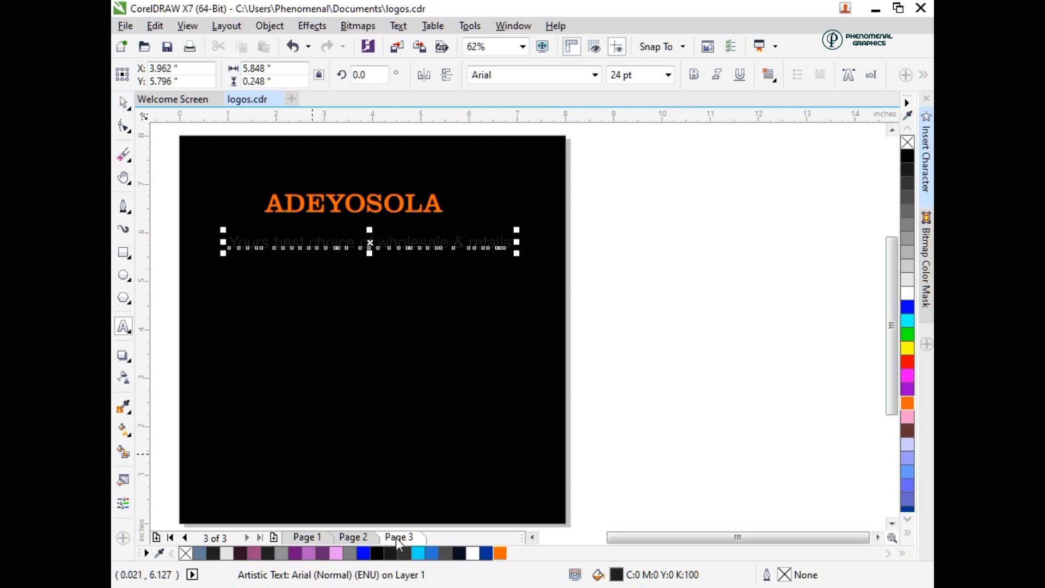
click(488, 554)
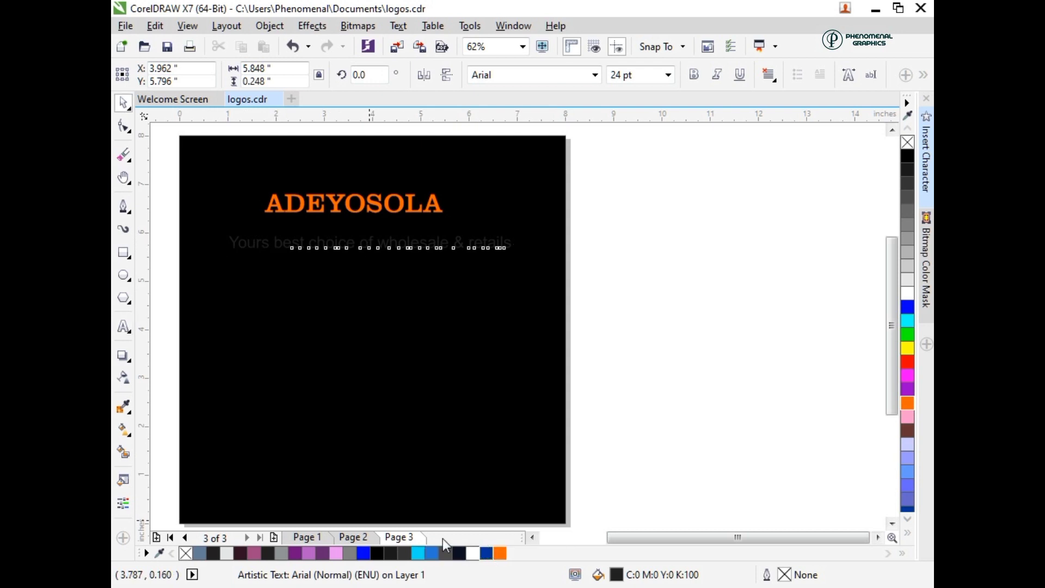
click(497, 75)
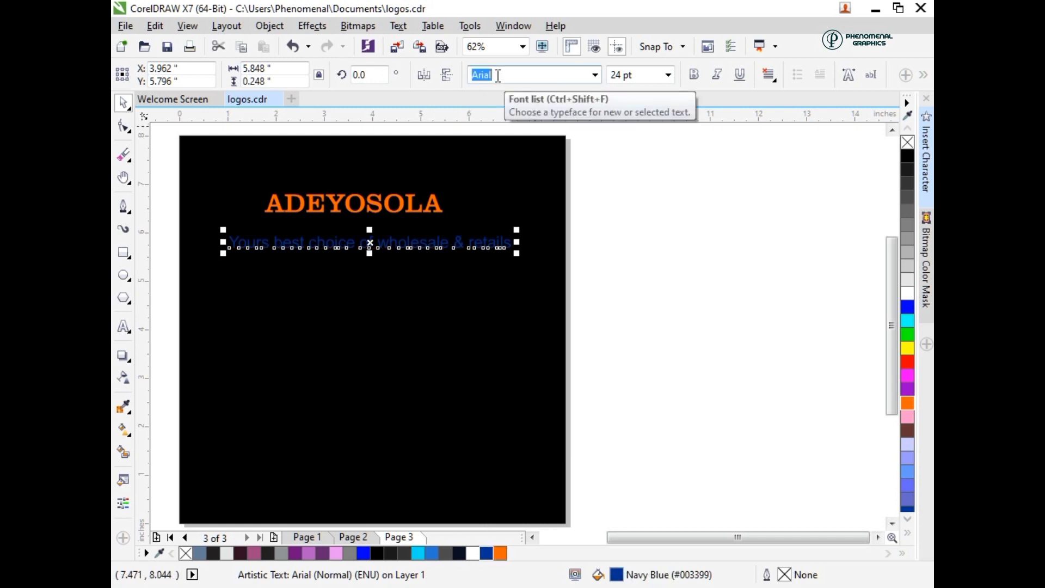
text(Clarendon BT)
key(Return)
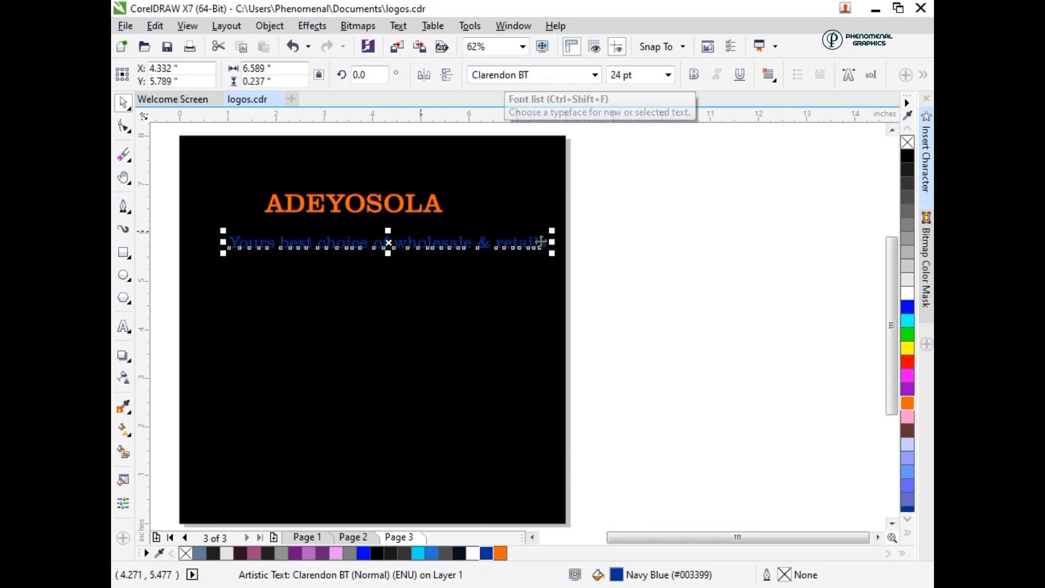
Step: Set the tagline's size to 21 pt and move it up directly under the heading
drag(552, 252, 497, 250)
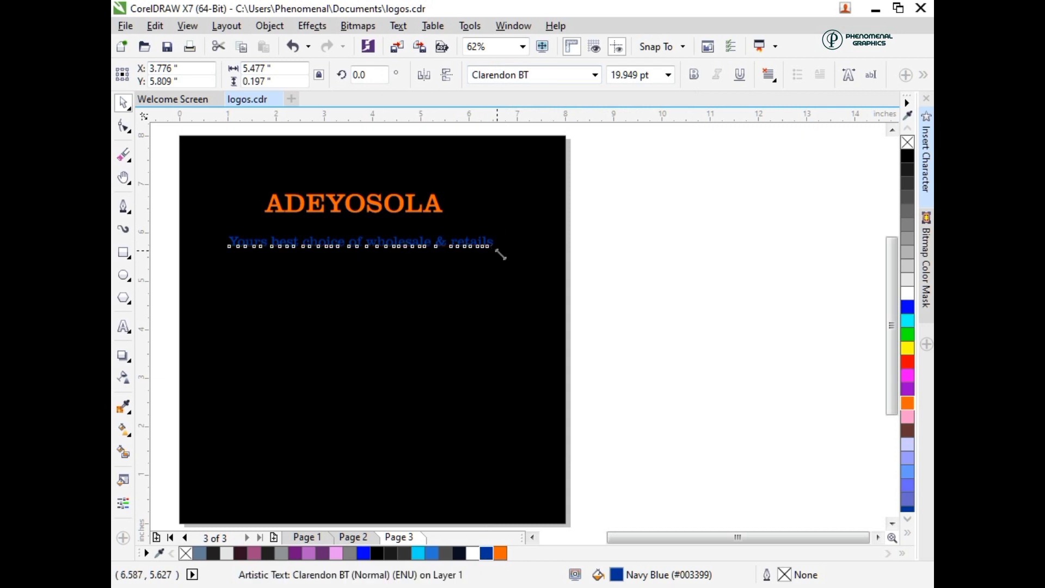
click(642, 74)
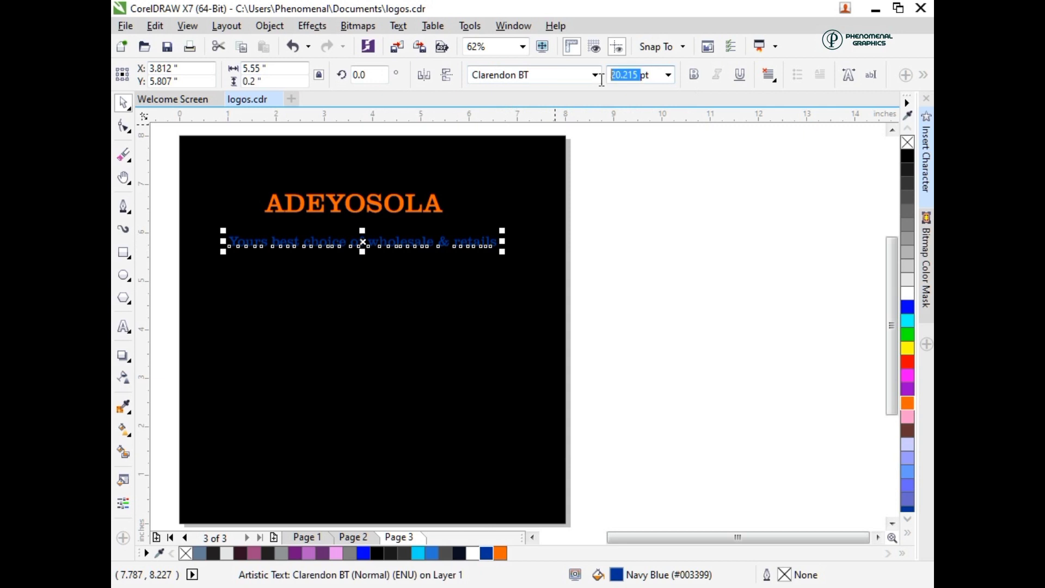
text(21)
key(Return)
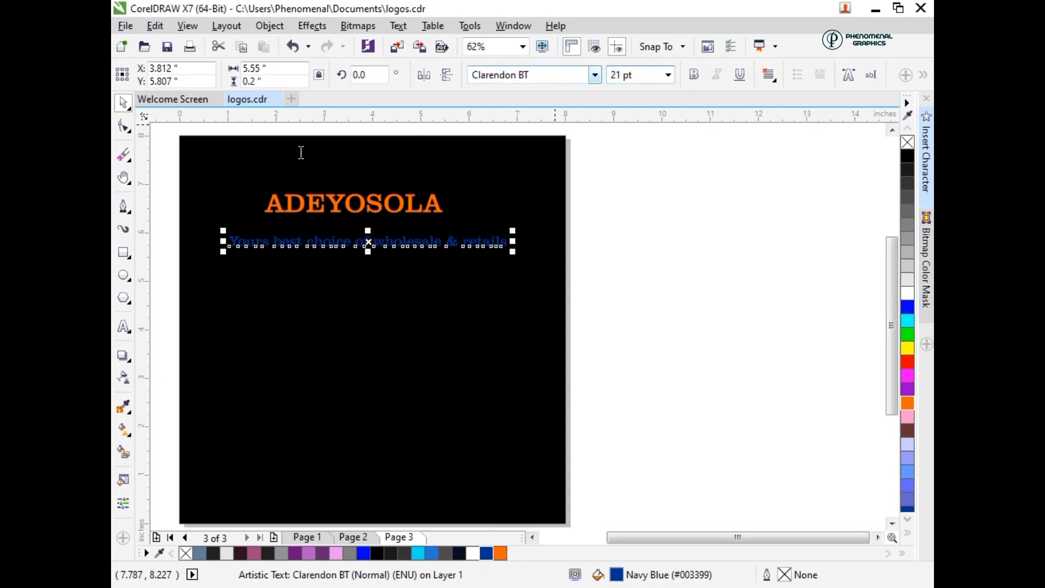
drag(368, 242, 353, 224)
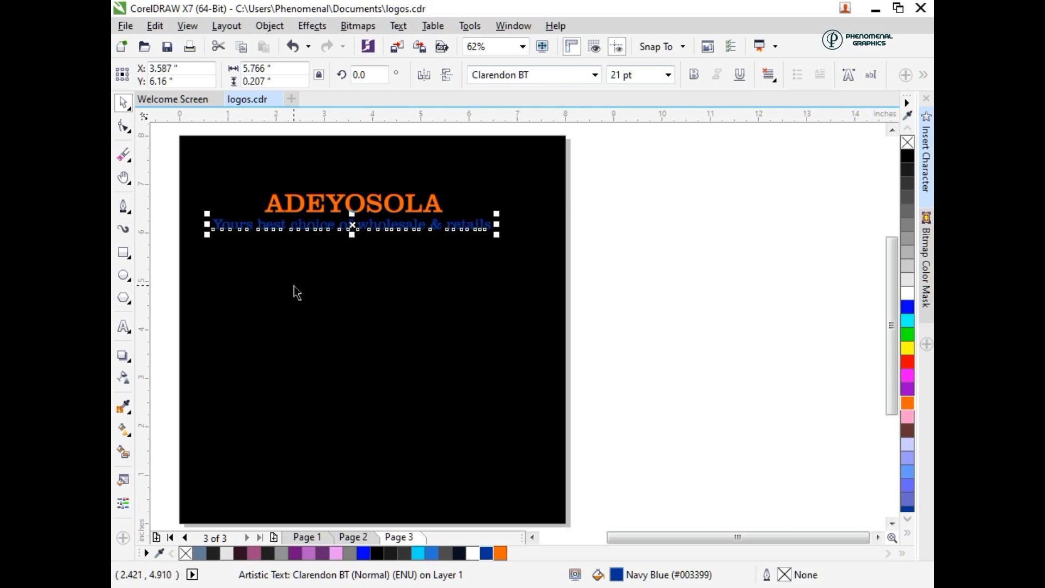
Step: Place a white copy of the tagline below it and replace its text with two lines: "deals with all kinds of wears for" and "both males & females"
drag(354, 227, 354, 245)
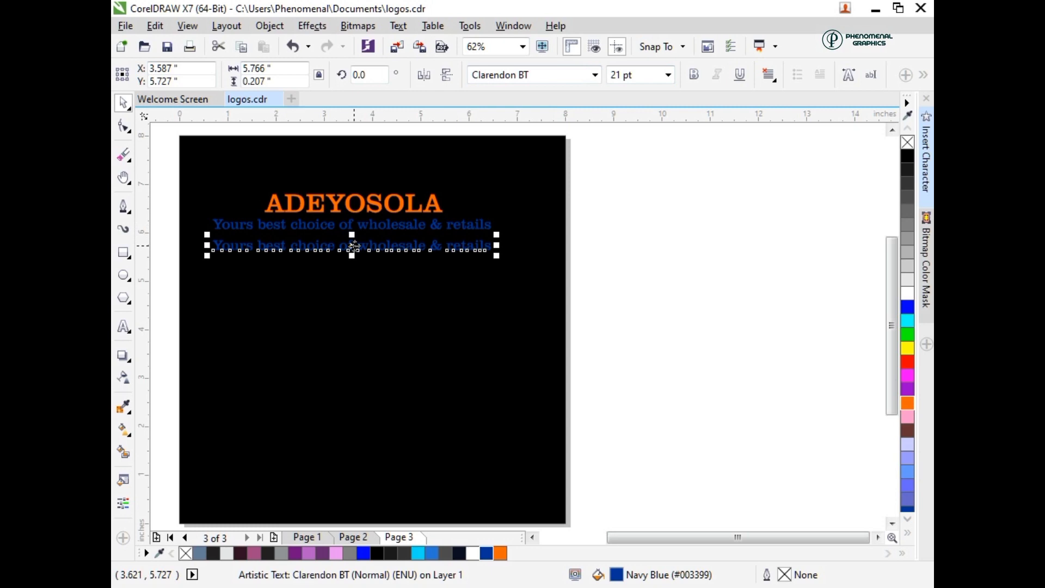
click(473, 553)
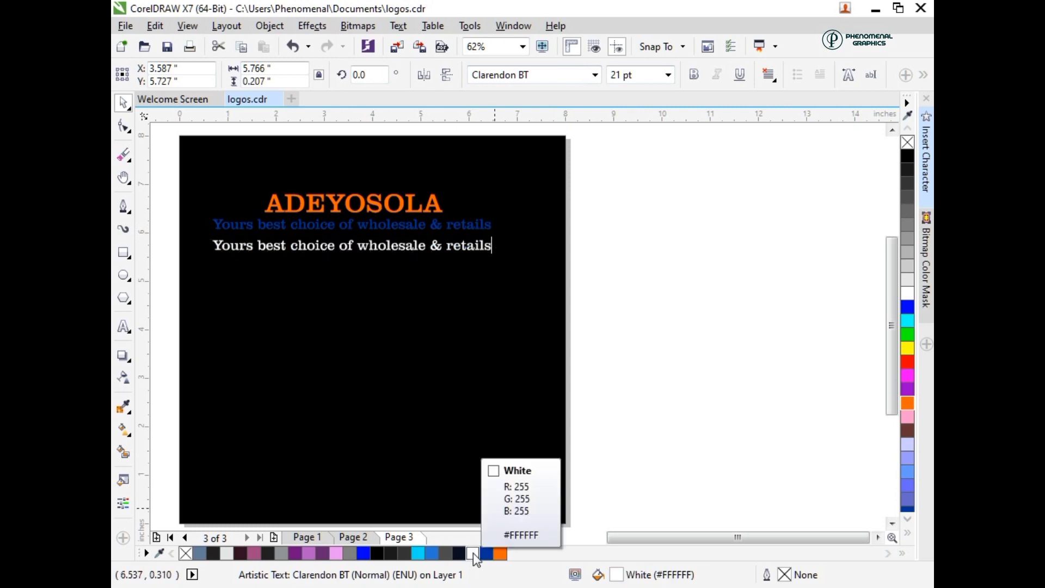
key(F8)
key(ctrl+a)
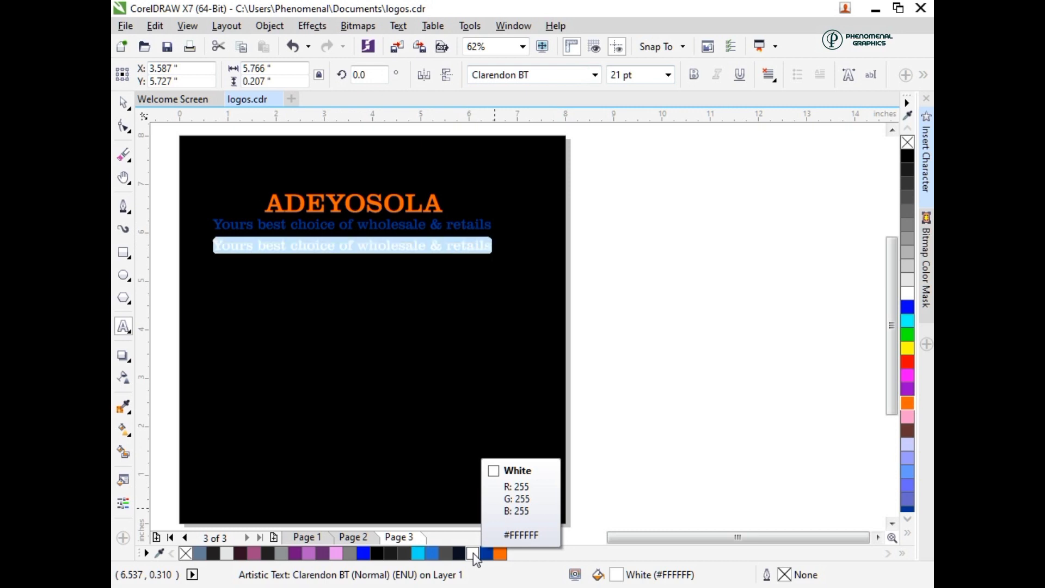
text(deasl)
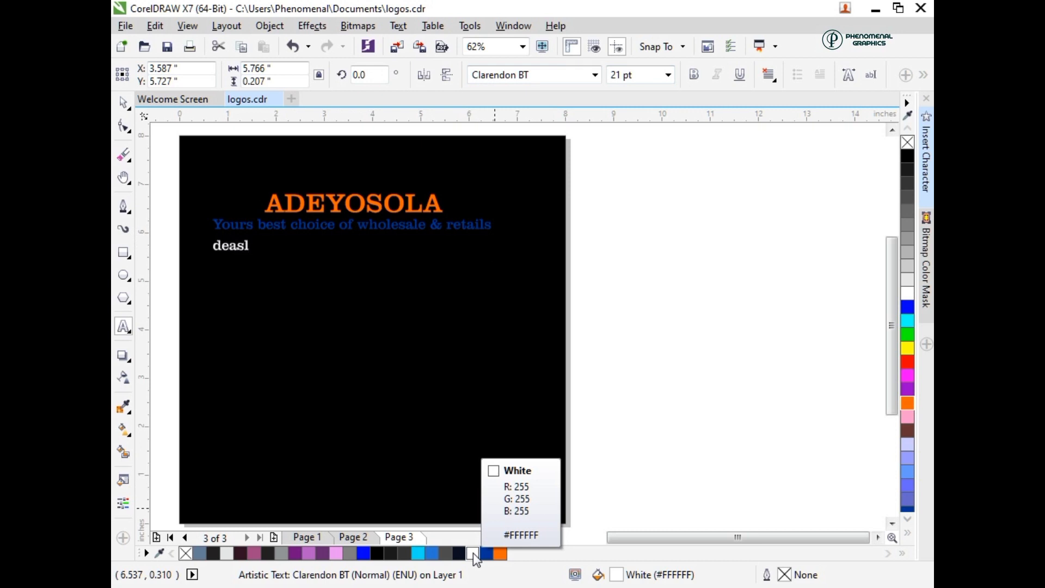
key(BackSpace)
key(BackSpace)
text(ls with all kinds)
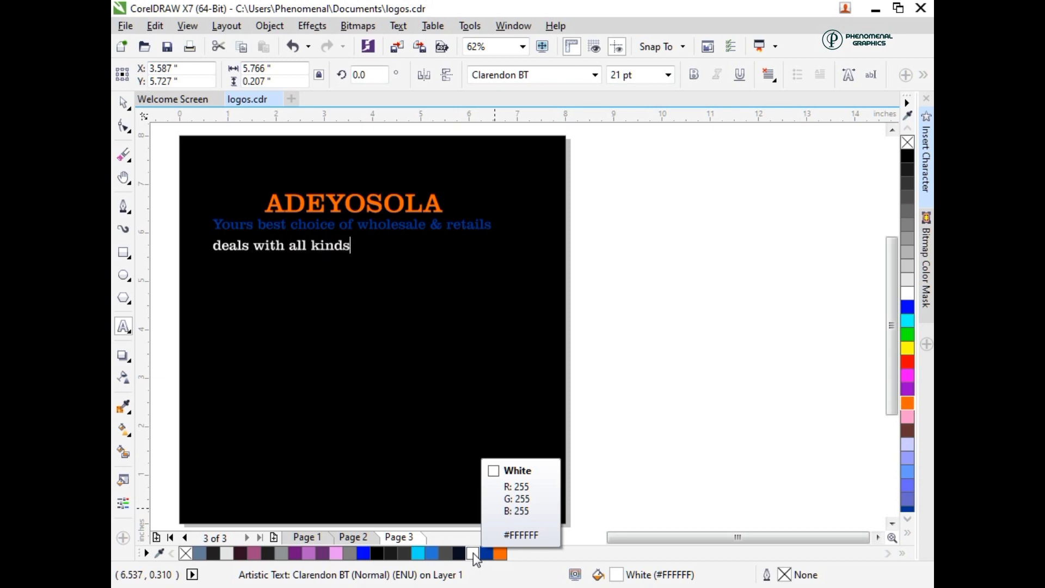
text( of wears for )
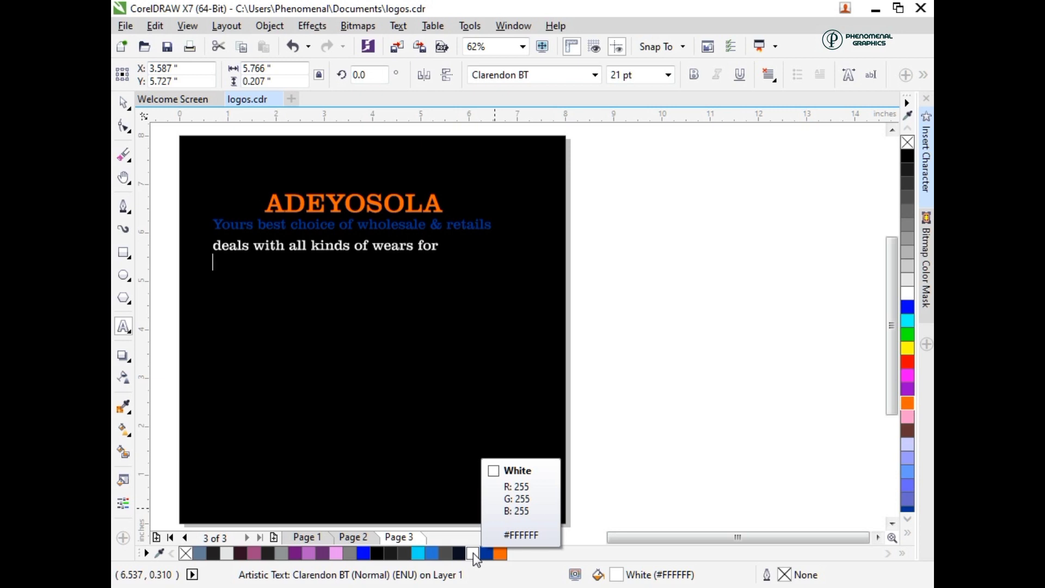
text(both males)
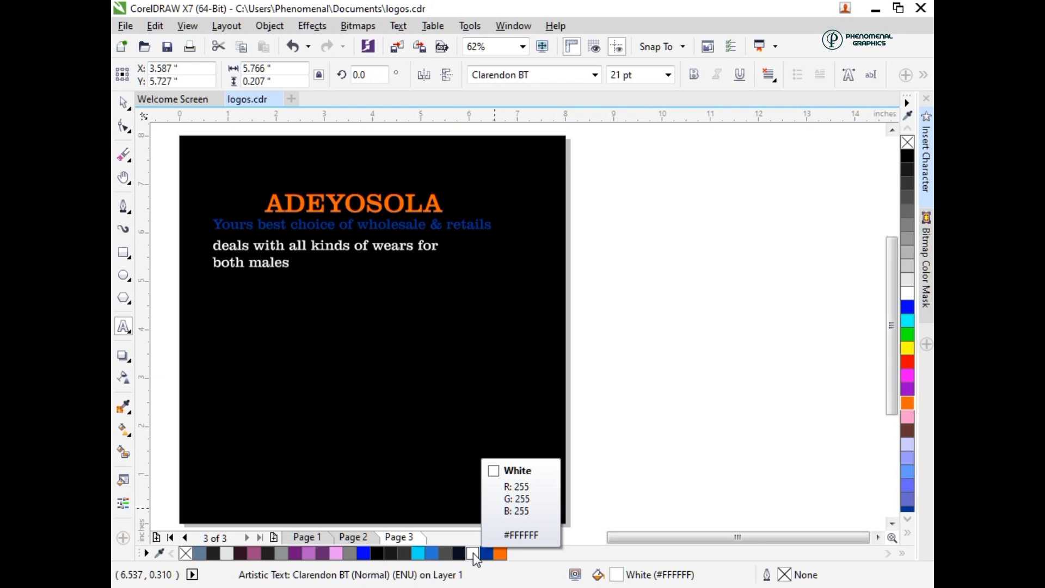
text( & females)
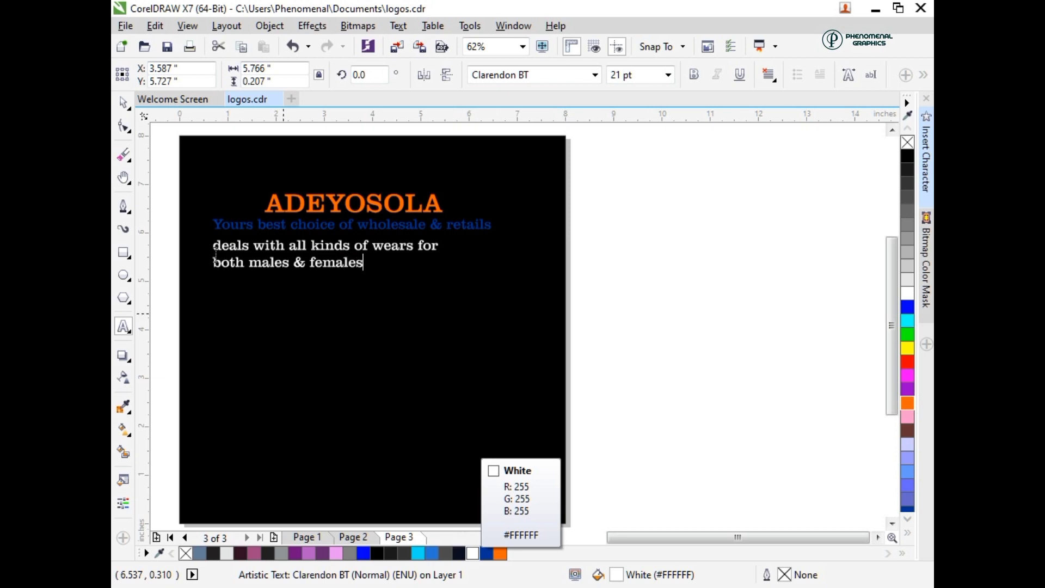
Step: Capitalize the first letter of the white text so it begins with "Deals"
click(220, 252)
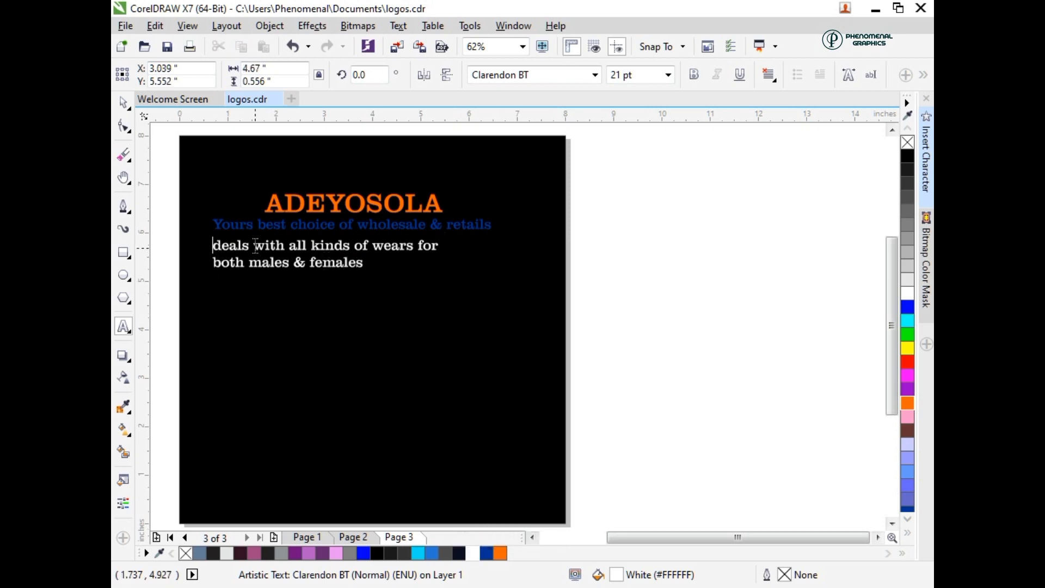
key(BackSpace)
text(D)
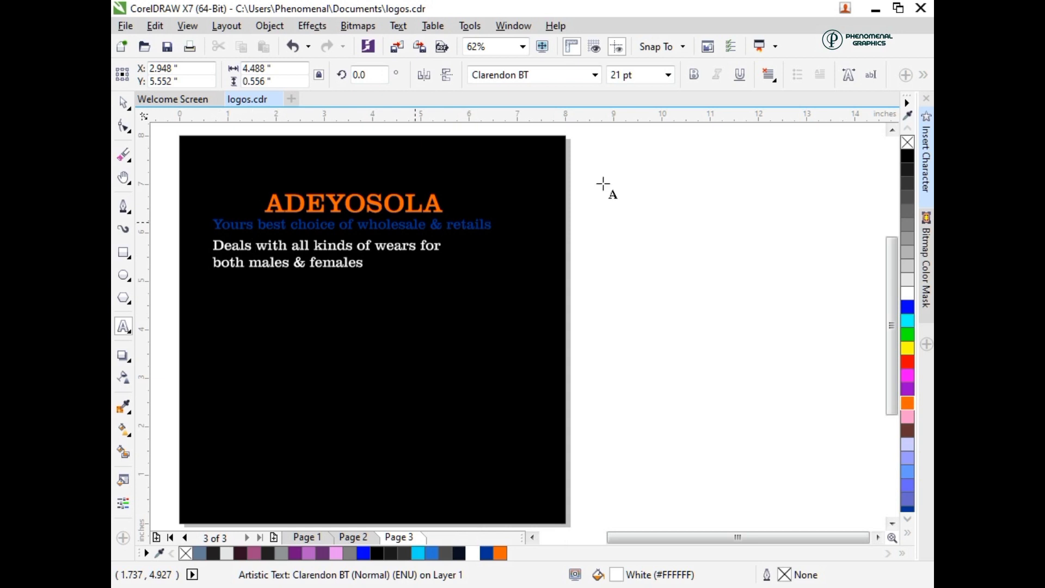
key(Escape)
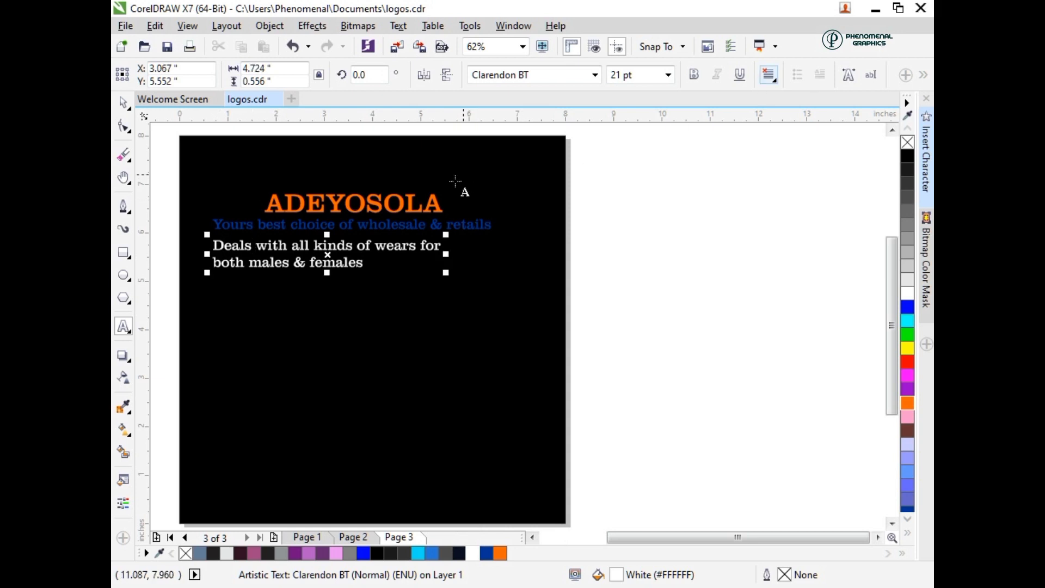
Step: Center-align the two-line white description and move it to about X 3.77" so it sits under the middle of the tagline
click(125, 102)
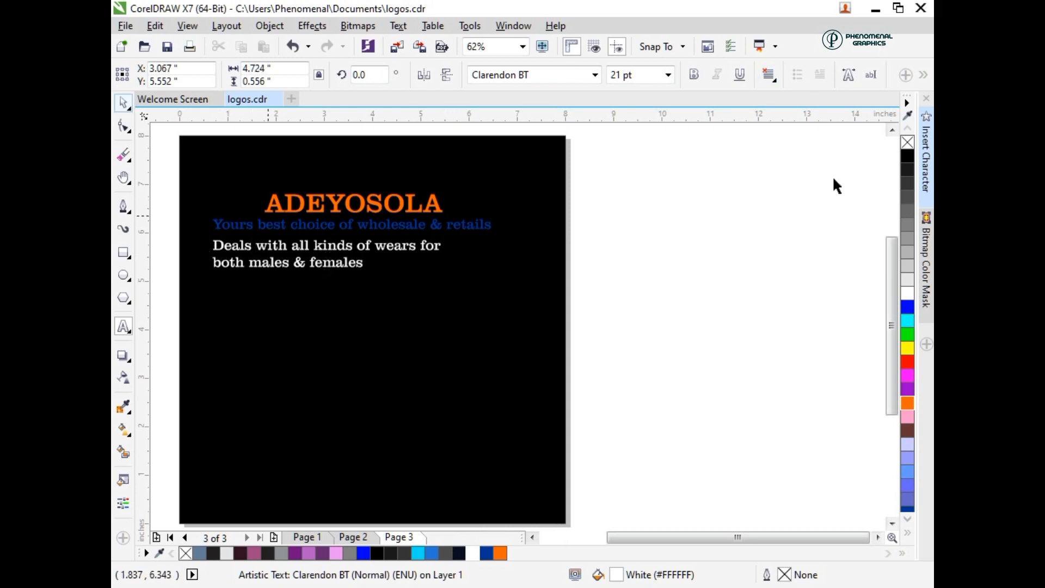
click(769, 77)
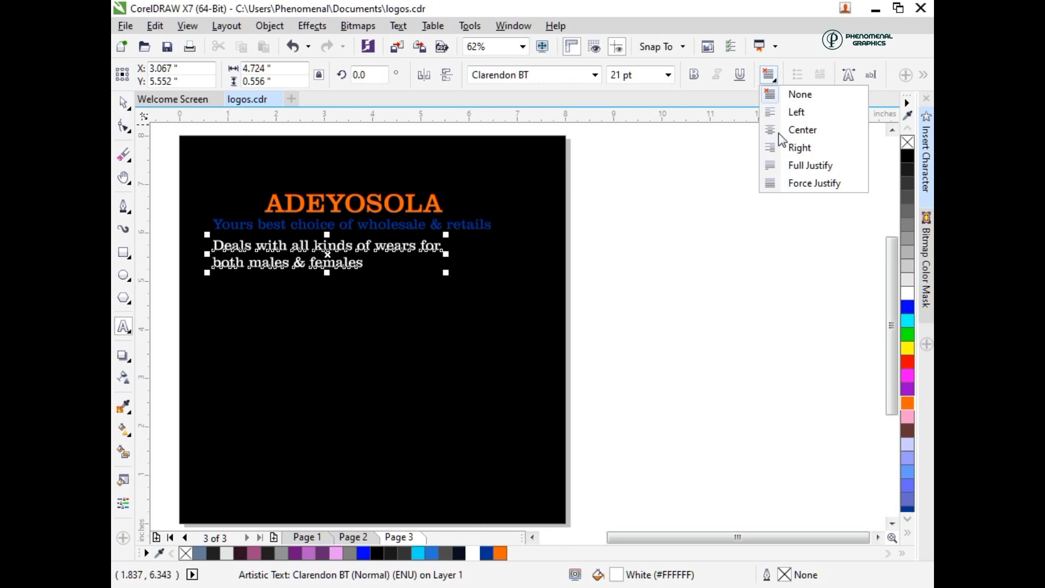
click(825, 165)
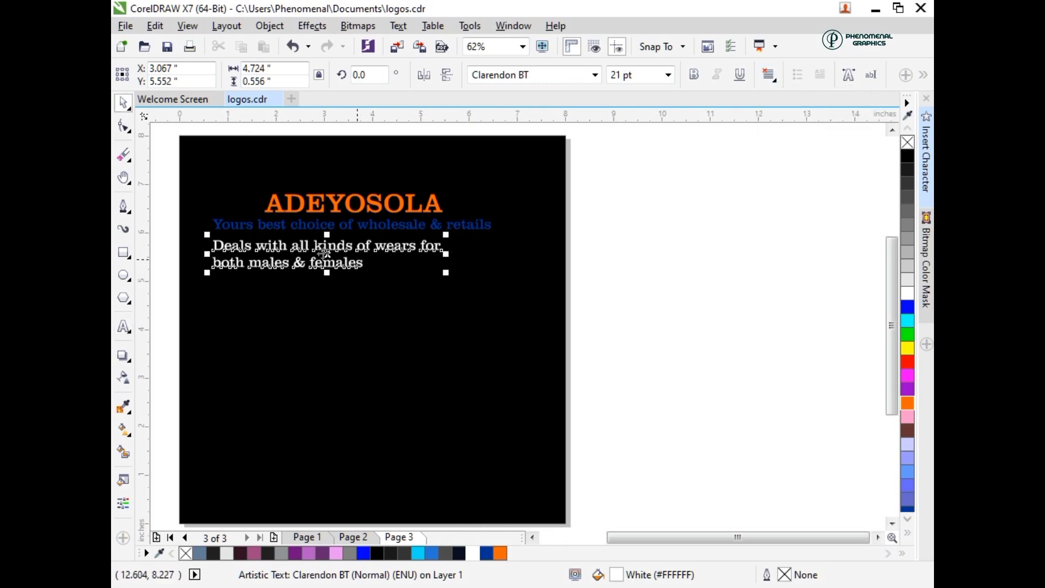
key(ctrl+e)
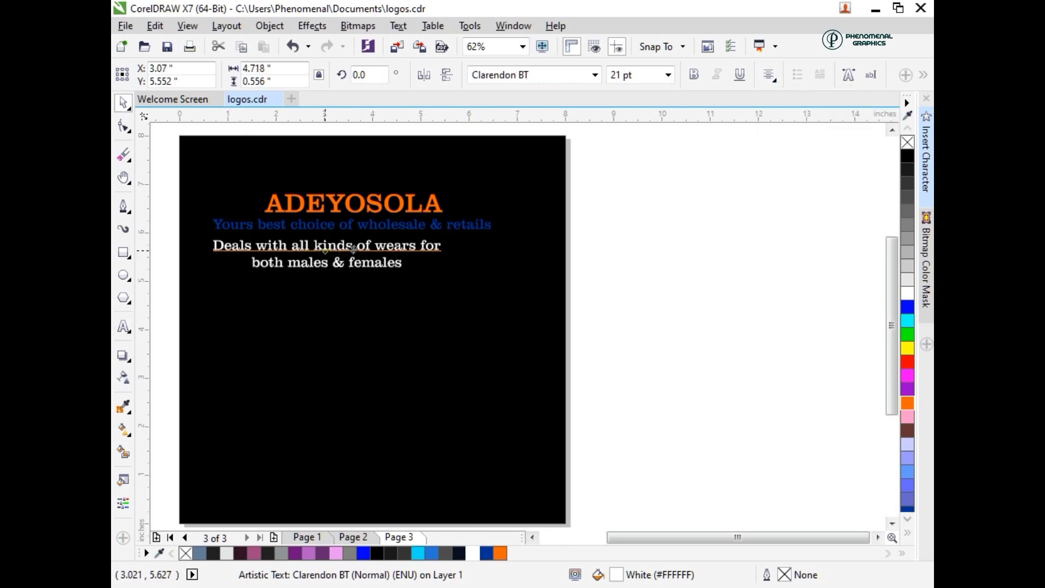
drag(343, 250, 359, 250)
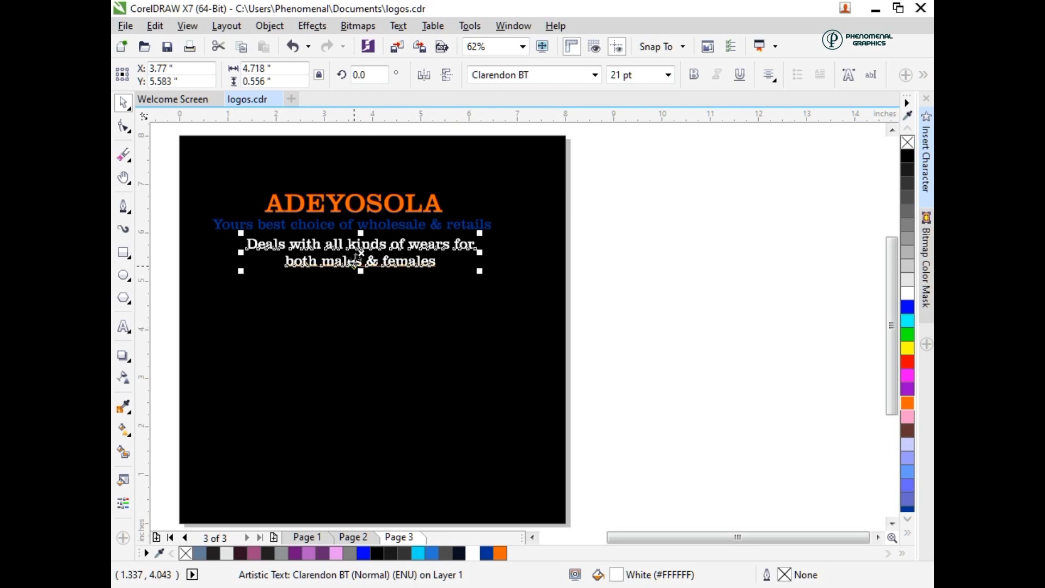
Step: Place a copy of the white description straight below it at about Y 4.36" and left-align the copy
drag(360, 253, 345, 308)
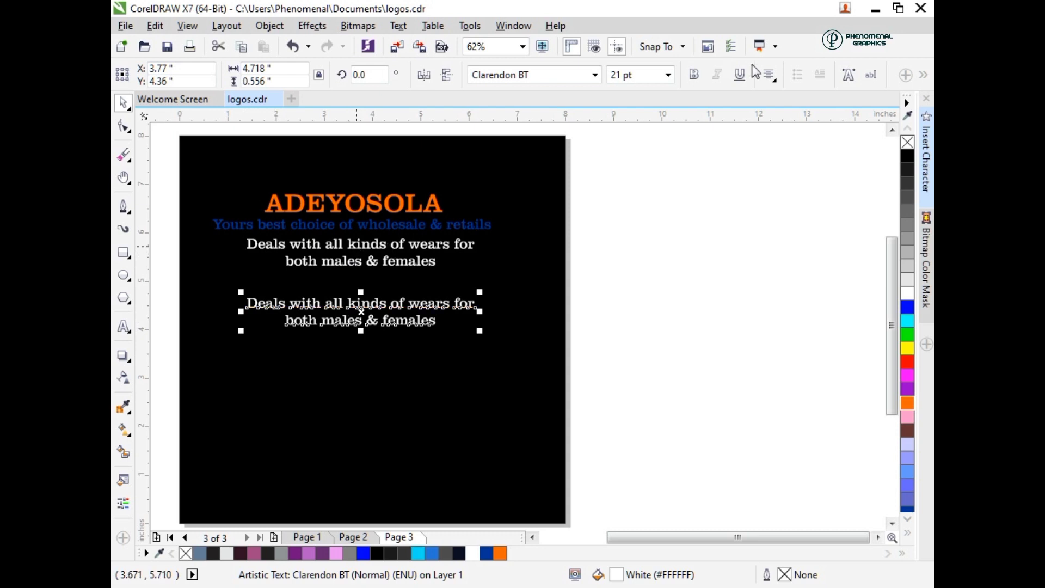
click(768, 75)
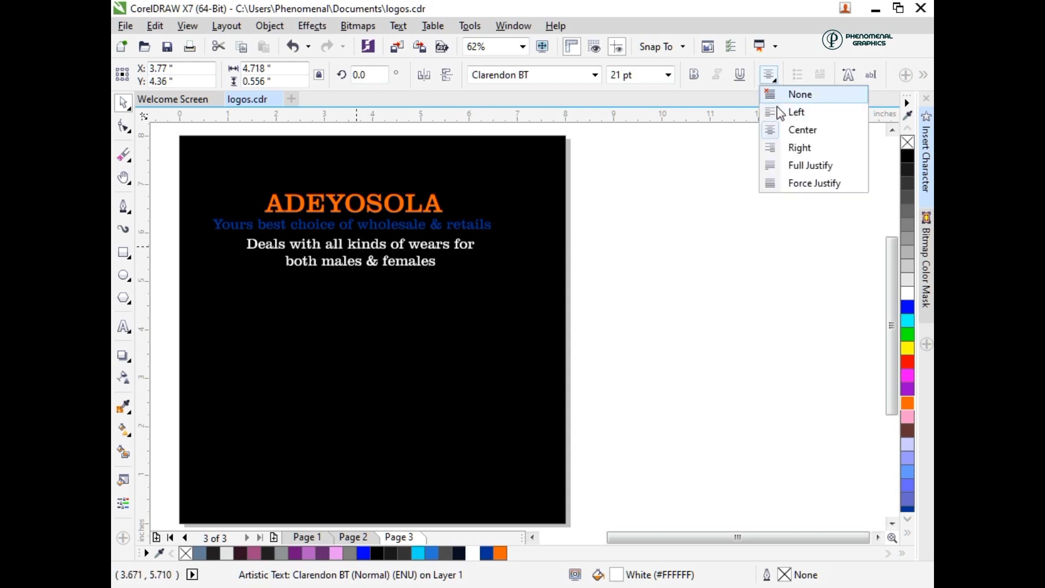
click(780, 111)
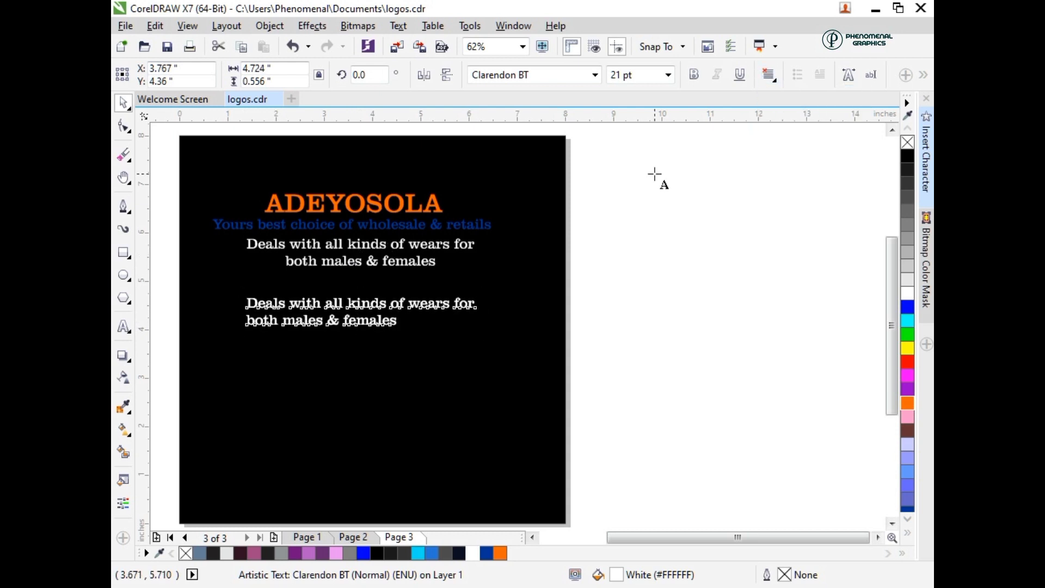
Step: Replace the copy's text with the list lines "> Pyjamas" and "> Veils"
key(F8)
key(BackSpace)
key(ctrl+a)
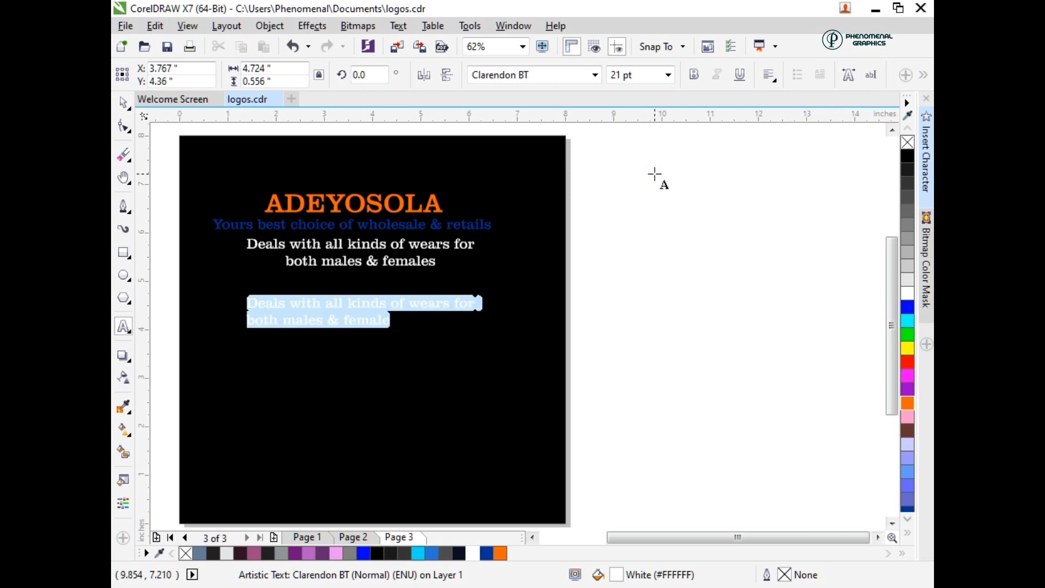
key(BackSpace)
text(> P)
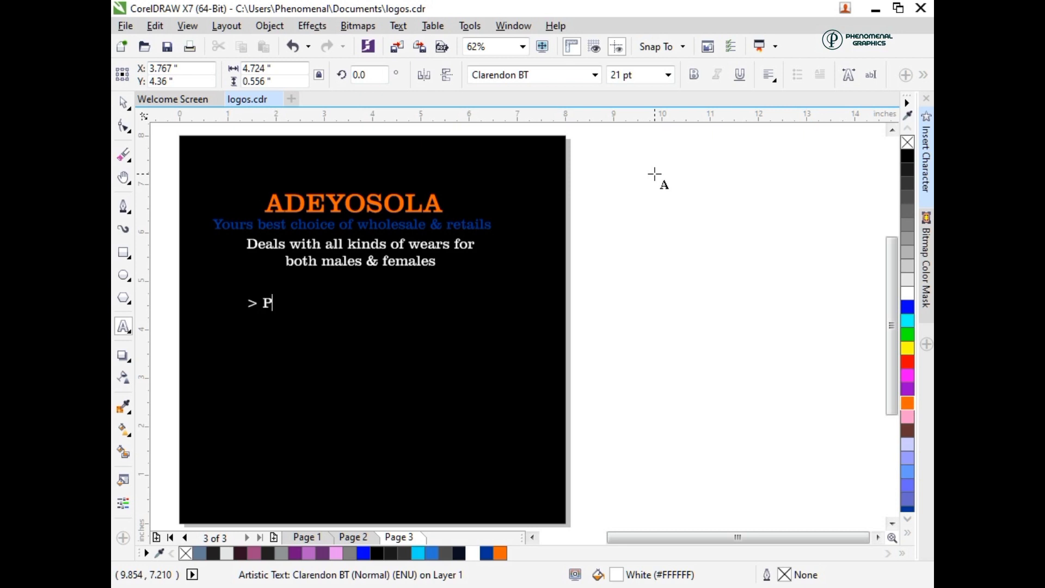
text(yja)
text(mas > )
text(V)
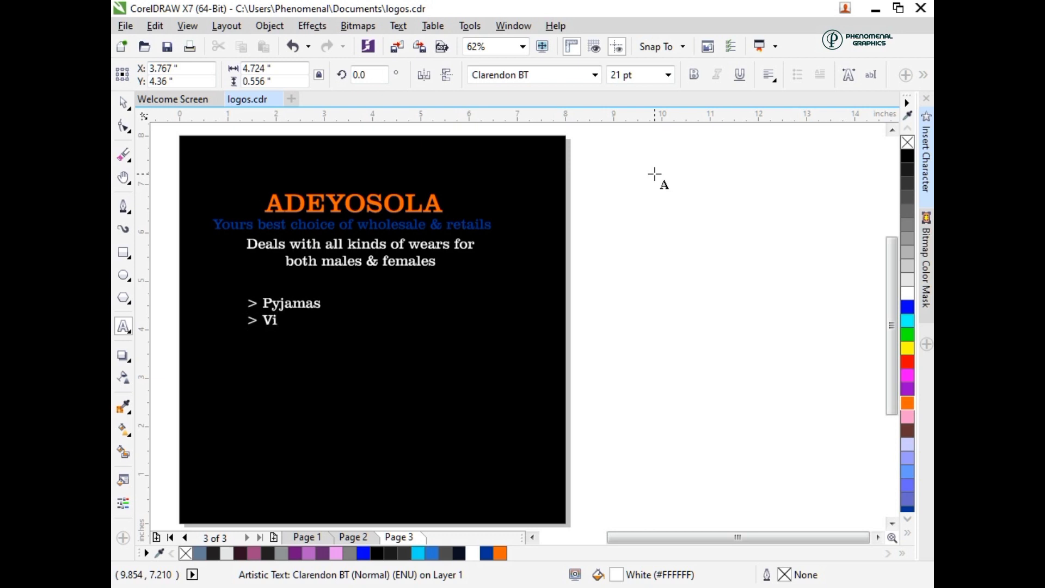
text(eils > )
Step: Add the lines "> Unisex Jalabia" and "> Vintages" to the list
text(Unisex)
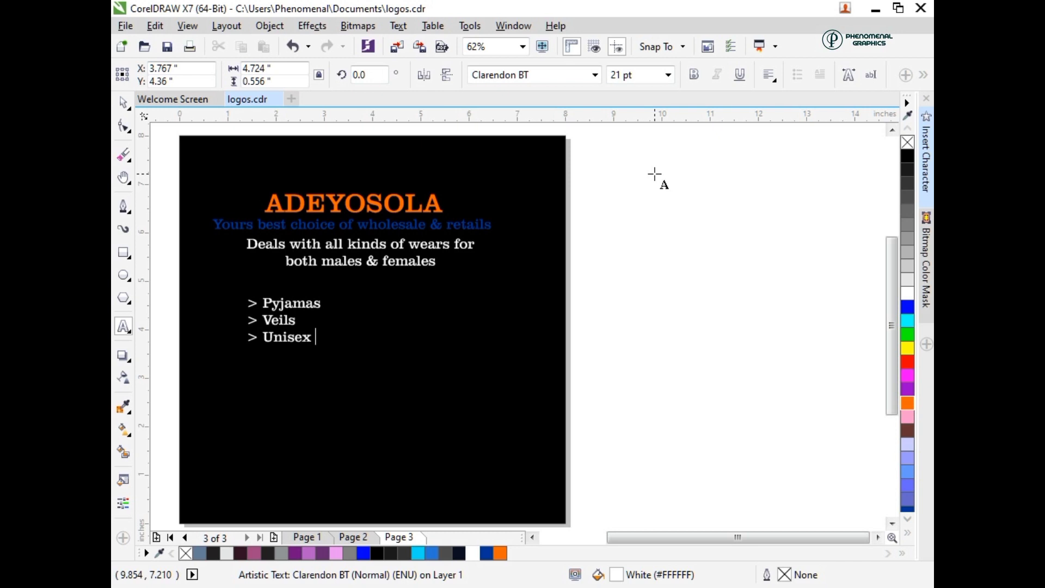
text( Jalabia)
key(Return)
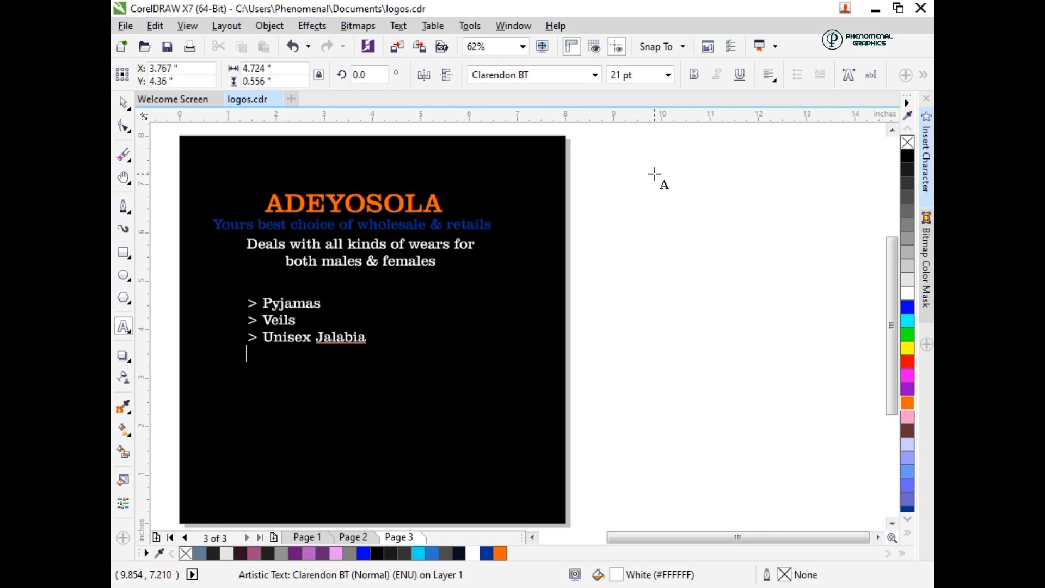
text(>)
text(intages)
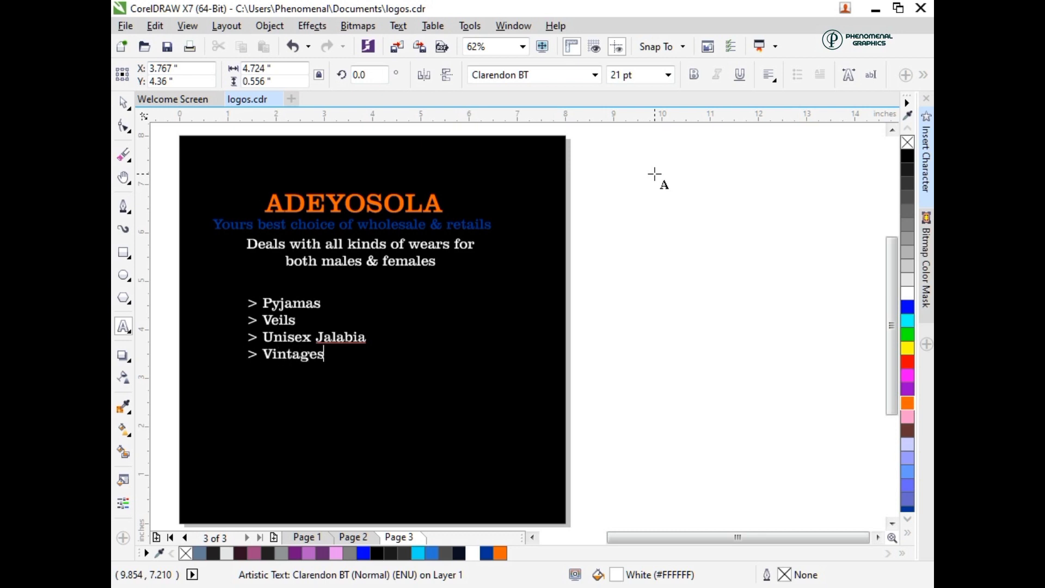
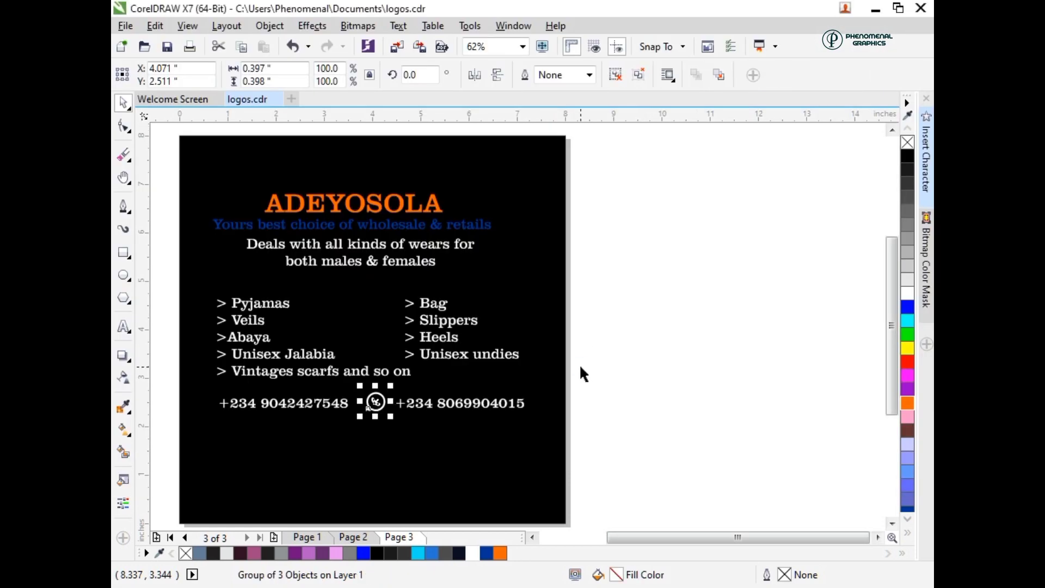
Step: Ungroup the WhatsApp icon between the phone numbers and remove its black curve, keeping the white ring and handset
key(ctrl+u)
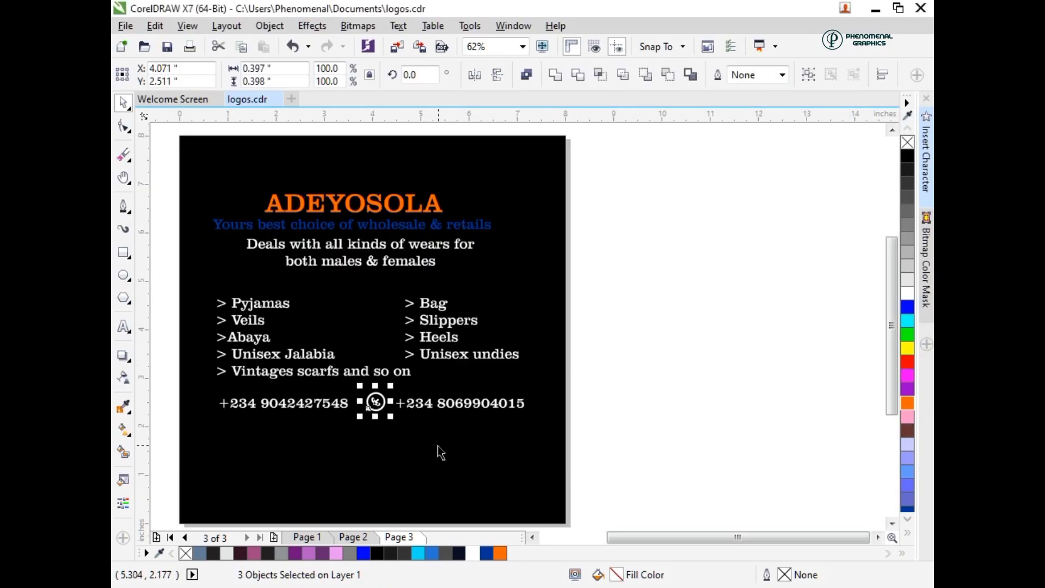
click(375, 414)
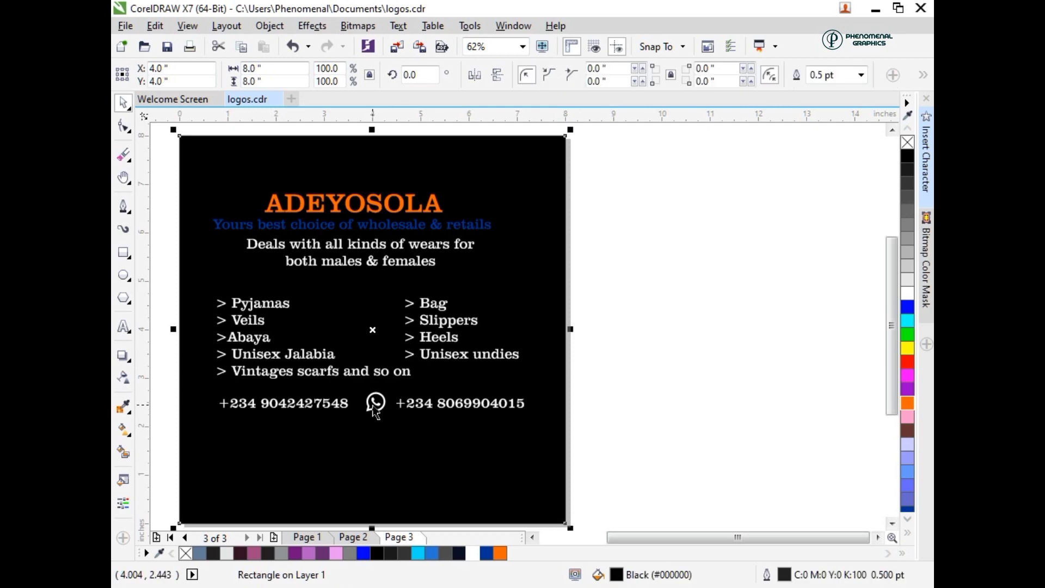
click(373, 403)
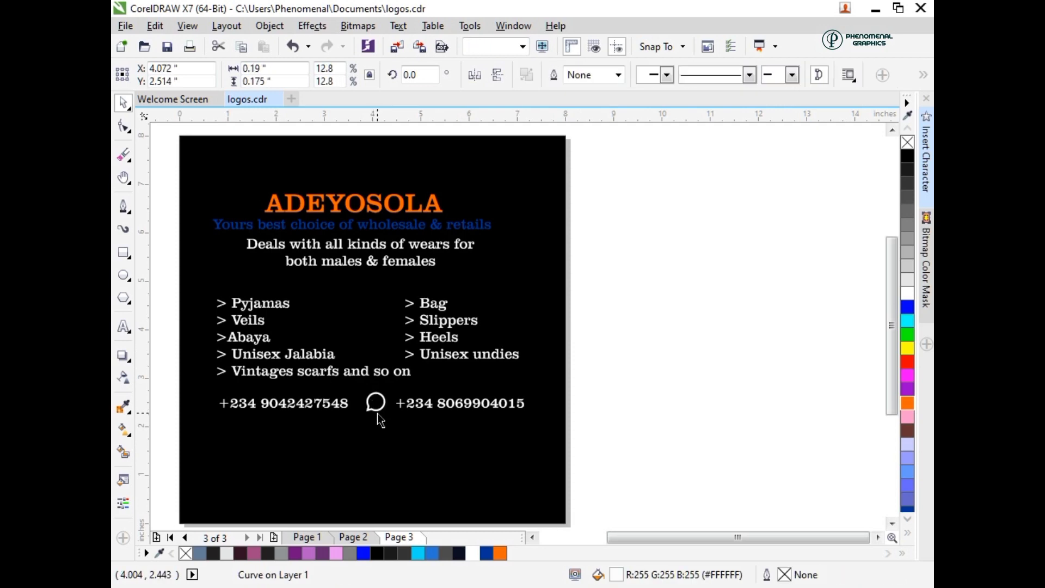
key(ctrl+z)
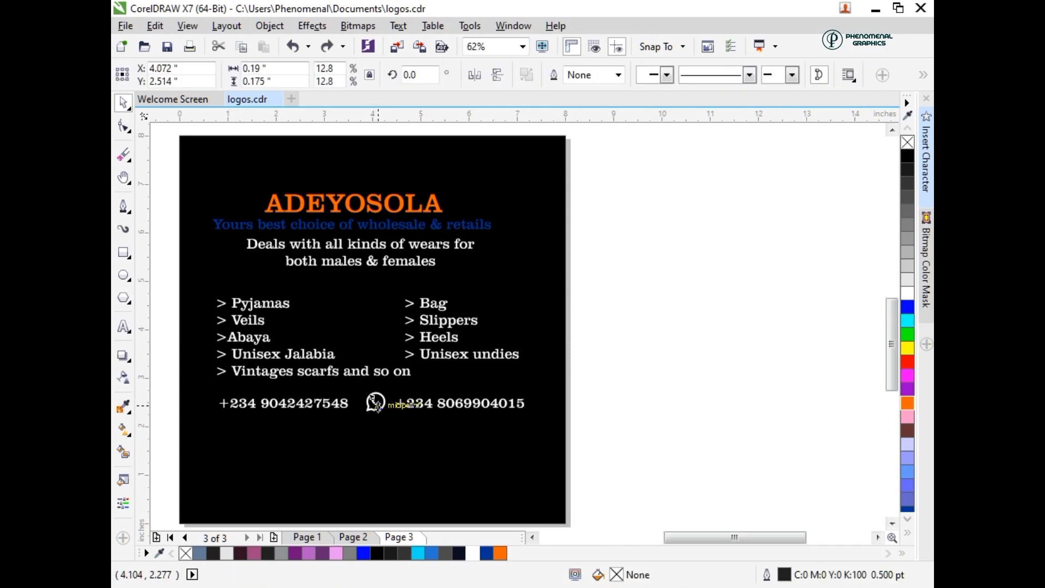
scroll(375, 405, up, 2)
click(375, 410)
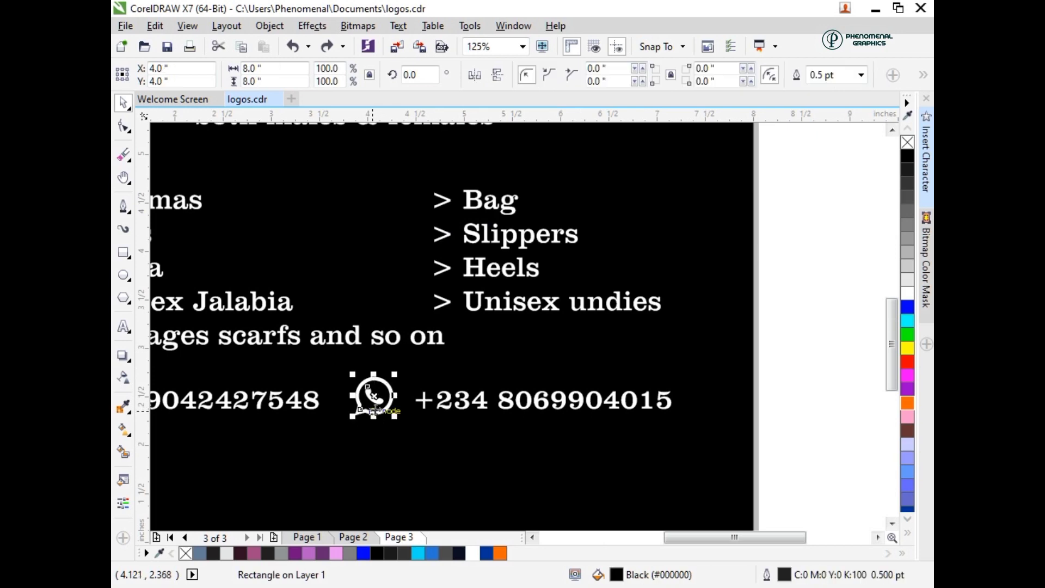
click(375, 409)
key(Escape)
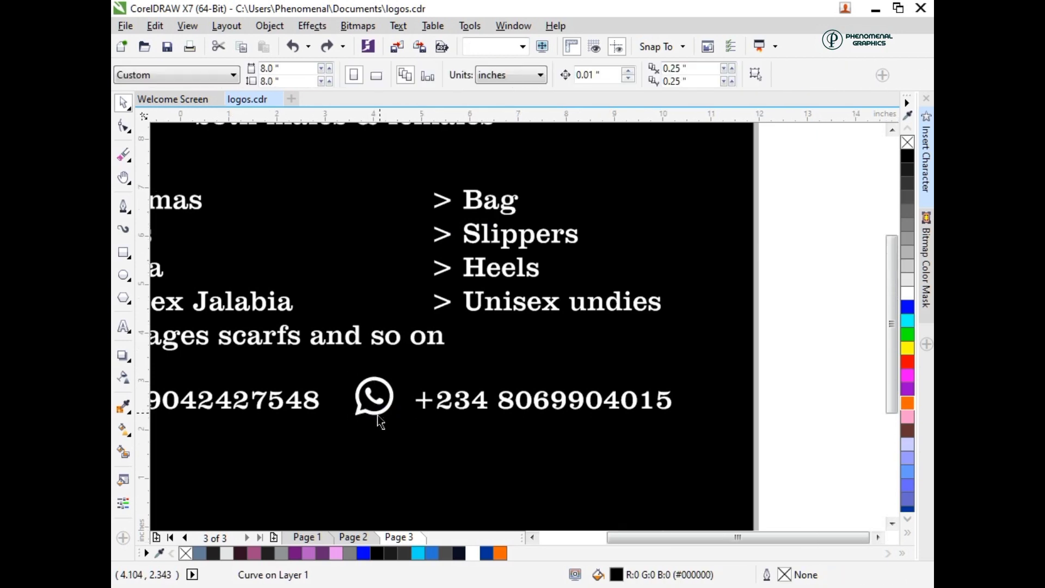
Step: Place a copy of the WhatsApp icon's white handset just before the first phone number, at about X 0.68"
scroll(379, 420, down, 2)
click(376, 407)
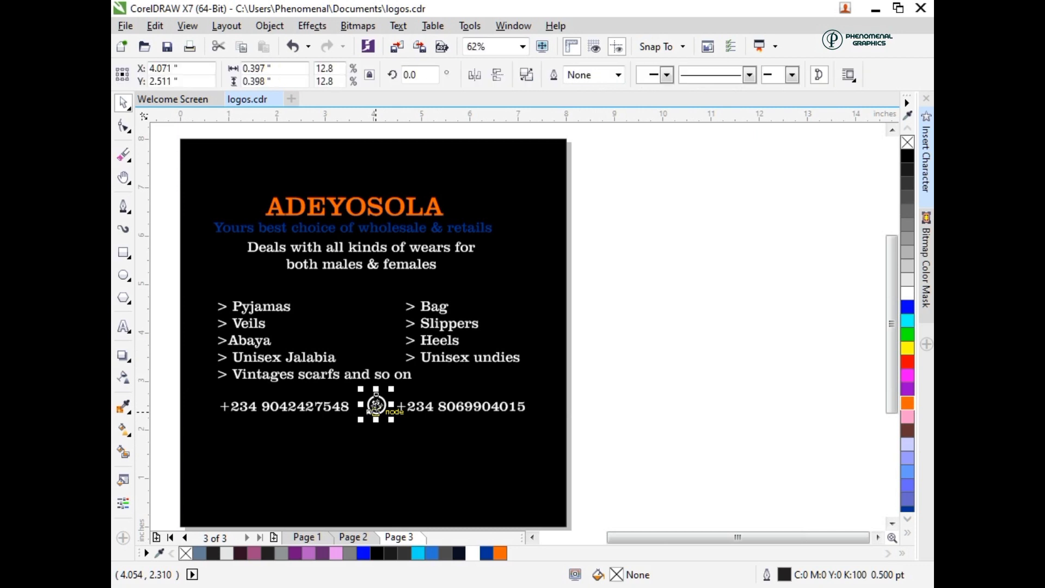
click(377, 405)
key(Escape)
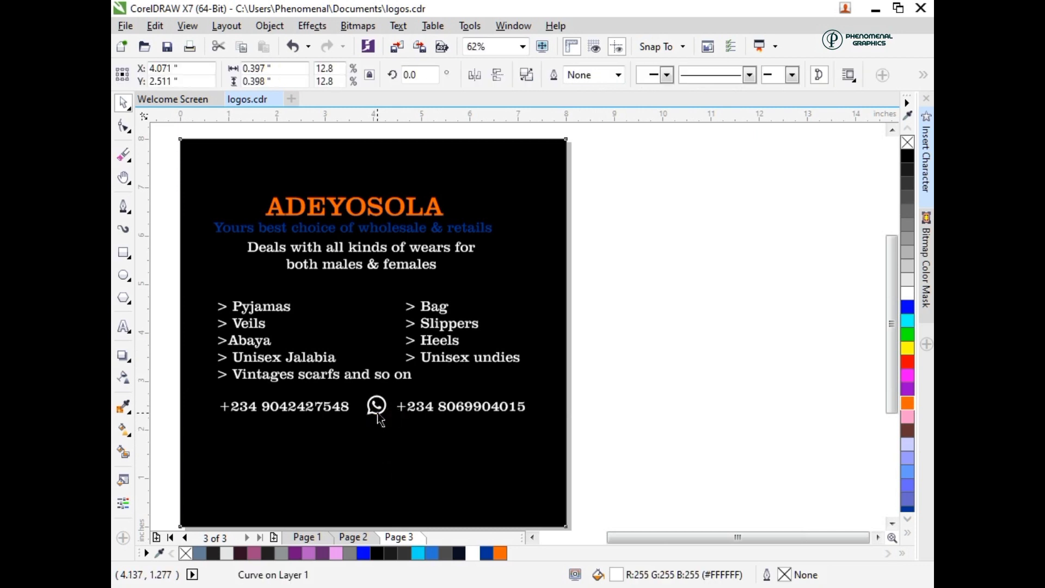
click(375, 405)
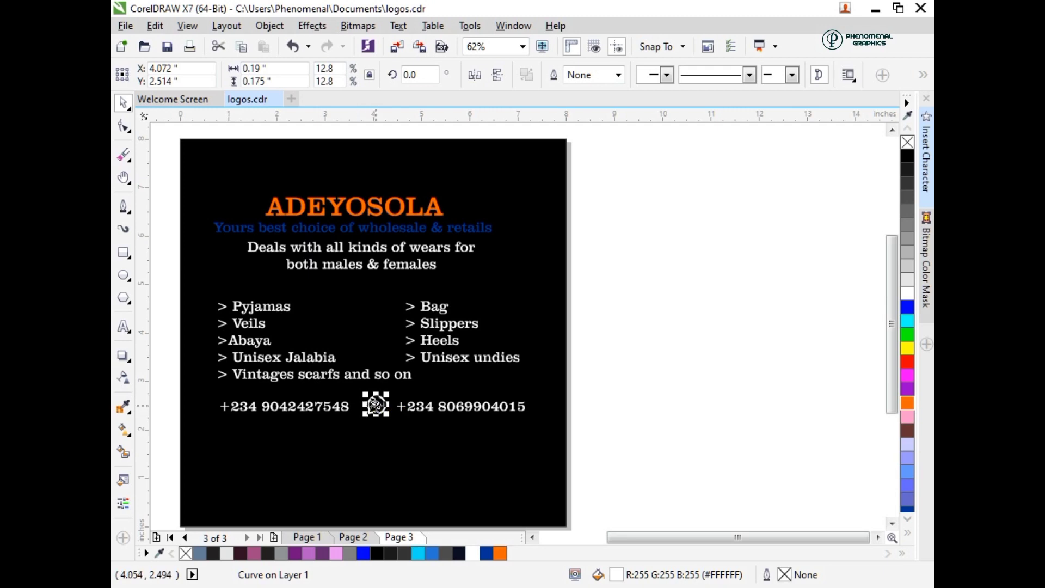
drag(375, 404, 212, 408)
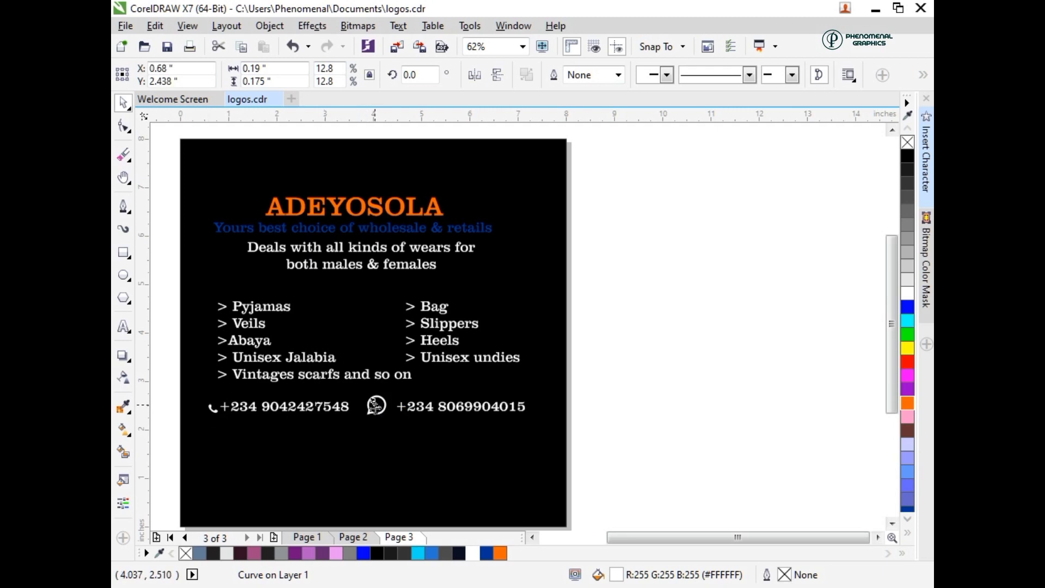
Step: Combine the WhatsApp icon's handset and ring into one object and fill it with navy blue
click(375, 407)
click(384, 430)
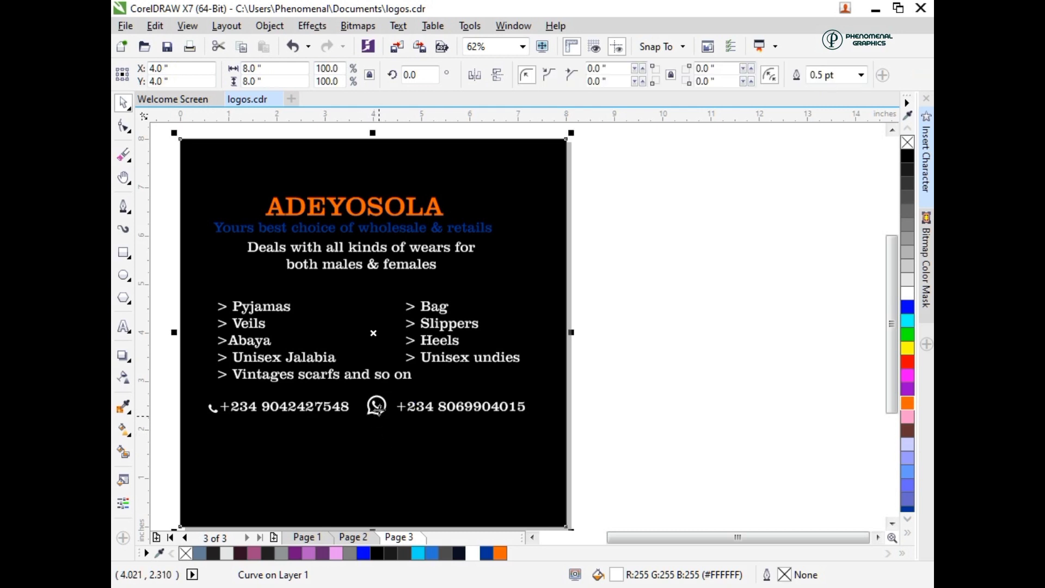
click(375, 409)
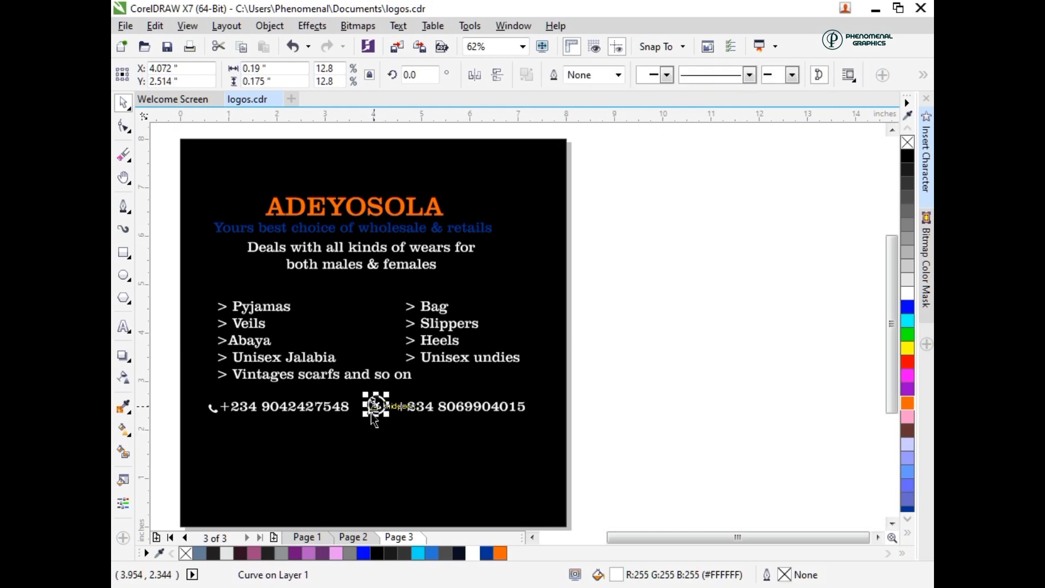
scroll(376, 409, up, 2)
scroll(379, 403, up, 1)
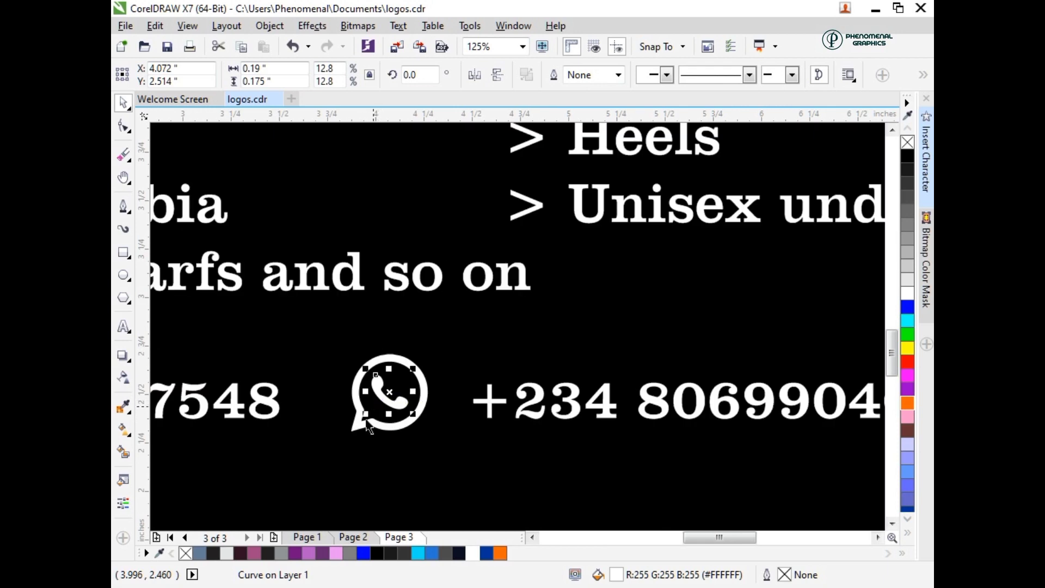
shift+click(369, 432)
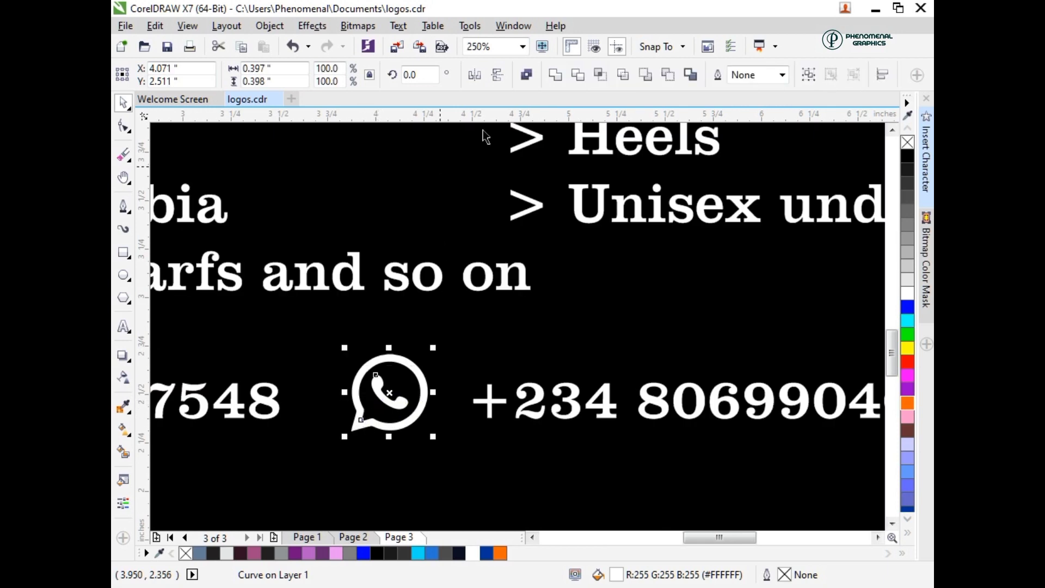
click(527, 77)
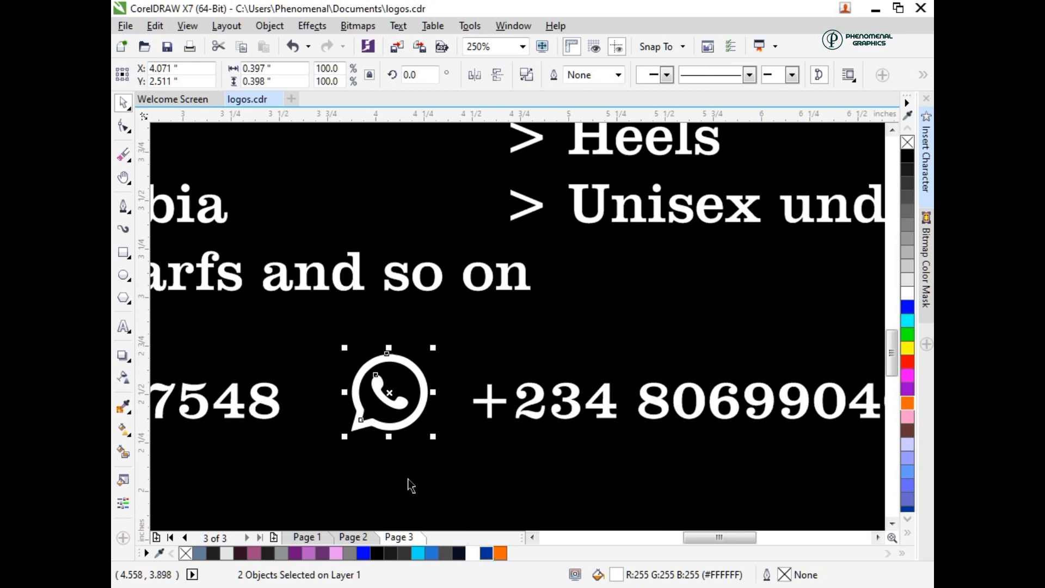
scroll(424, 493, down, 2)
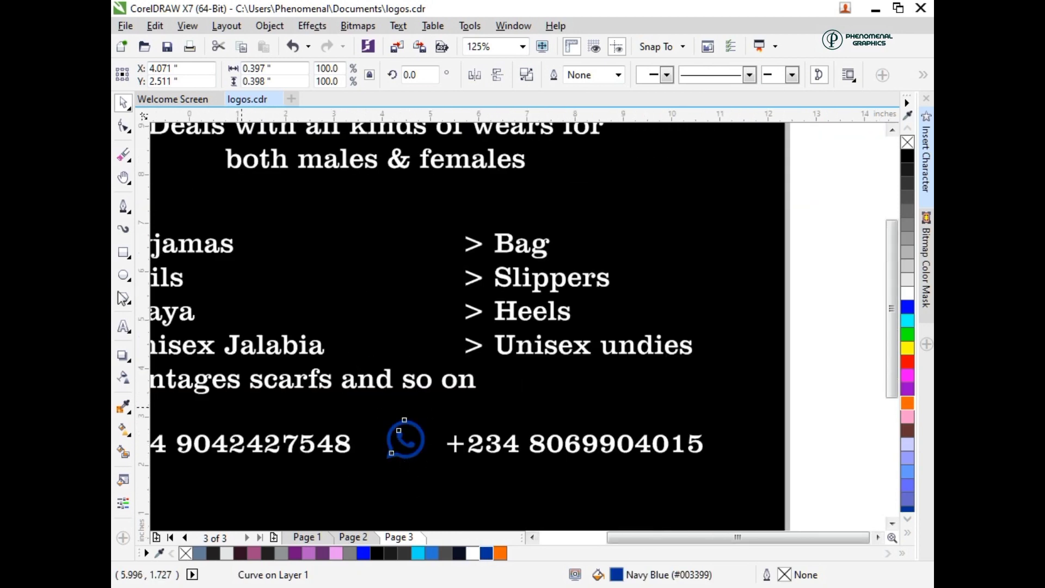
Step: Draw a circle about 0.533" in diameter around the white handset before the first phone number
scroll(365, 442, down, 2)
key(F7)
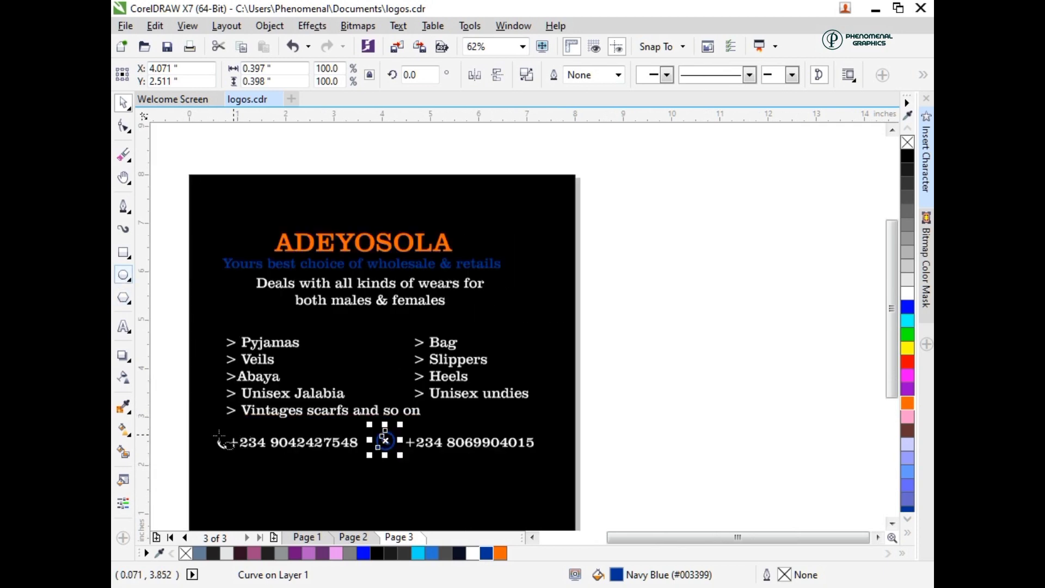
drag(207, 432, 229, 459)
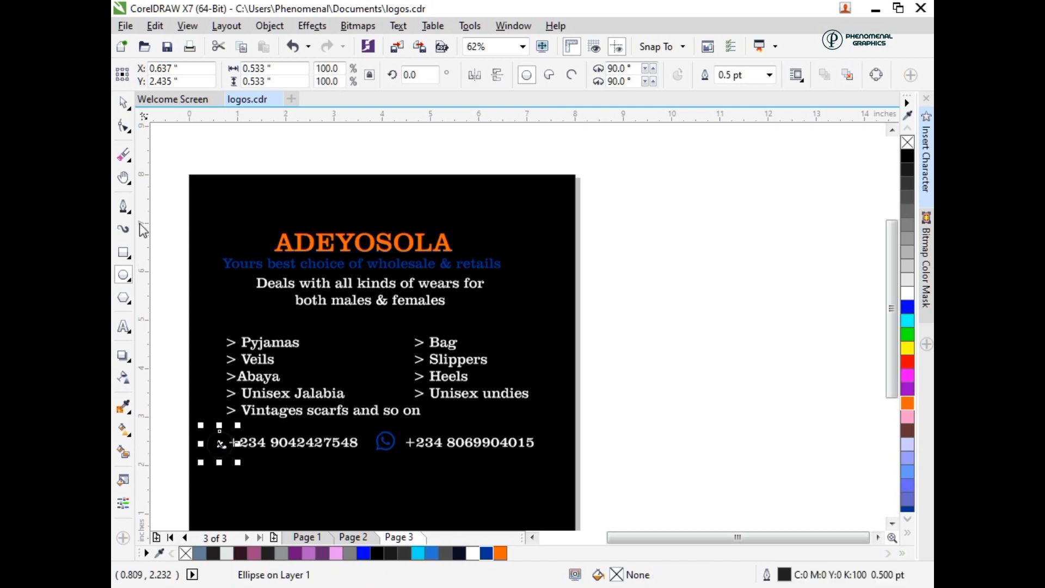
click(122, 103)
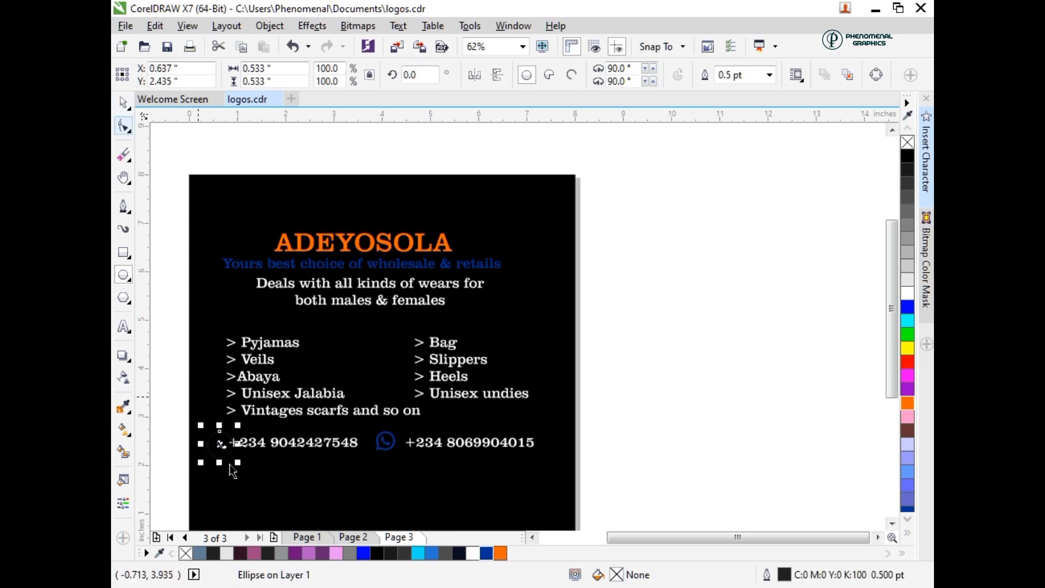
click(221, 444)
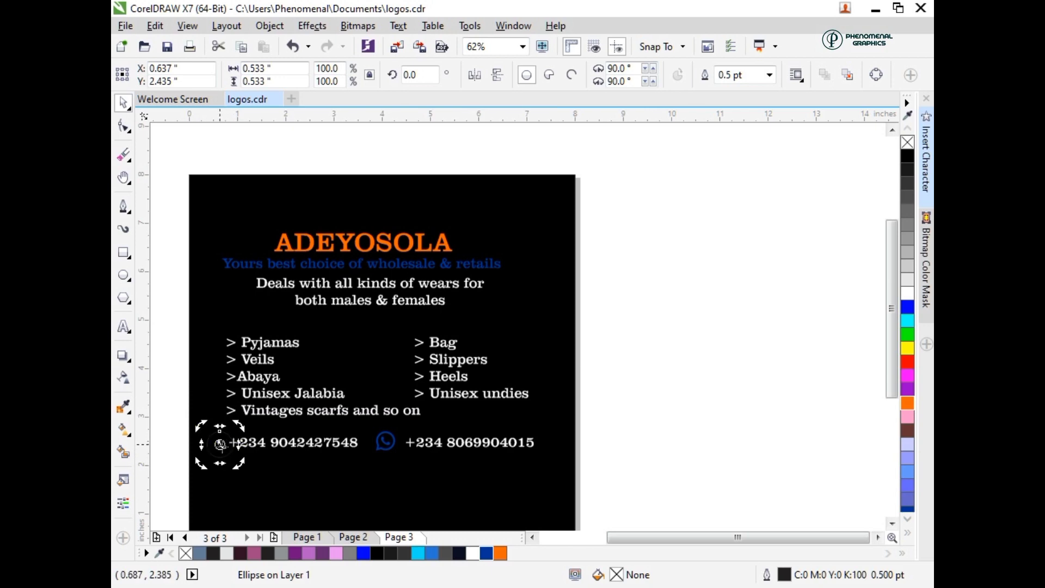
Step: Combine the circle and handset before the first phone number, fill the icon navy blue and shrink it to about 0.299" in diameter
drag(178, 415, 242, 486)
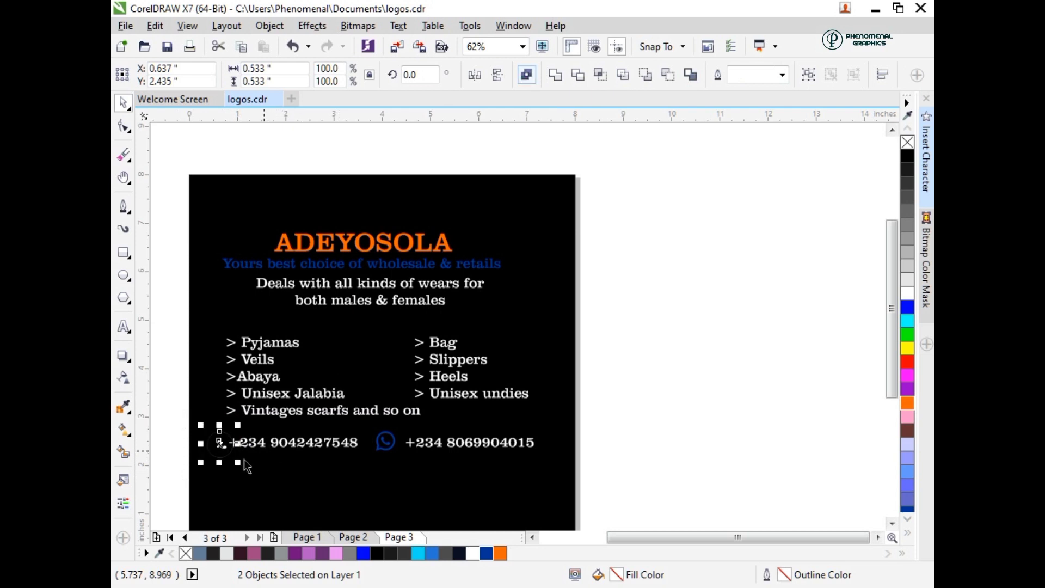
key(ctrl+l)
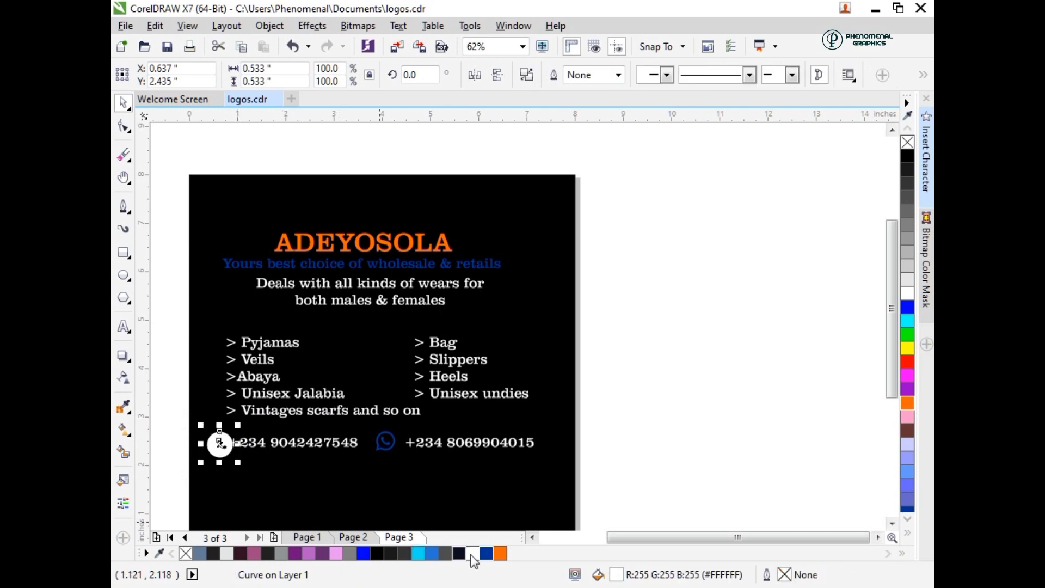
drag(240, 461, 220, 450)
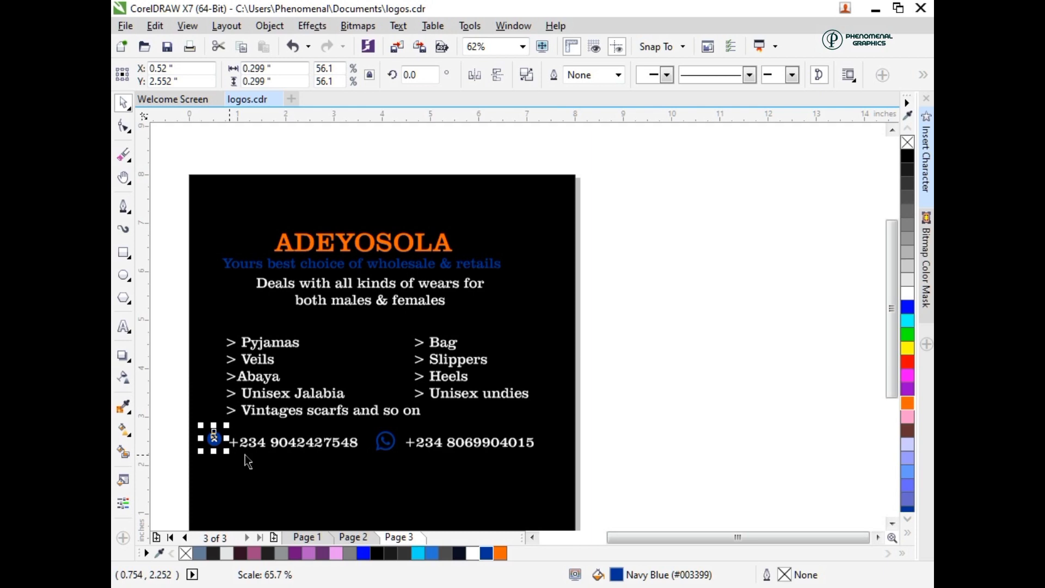
Step: Align the phone icon with the first number, and move the WhatsApp icon closer to the second number, level with it at about X 4.172"
click(276, 445)
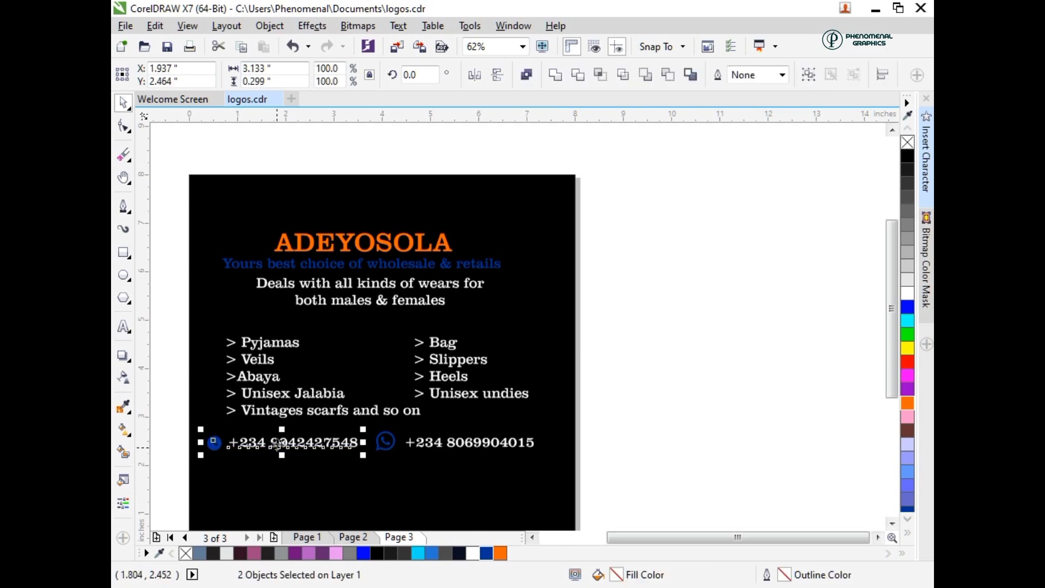
click(386, 447)
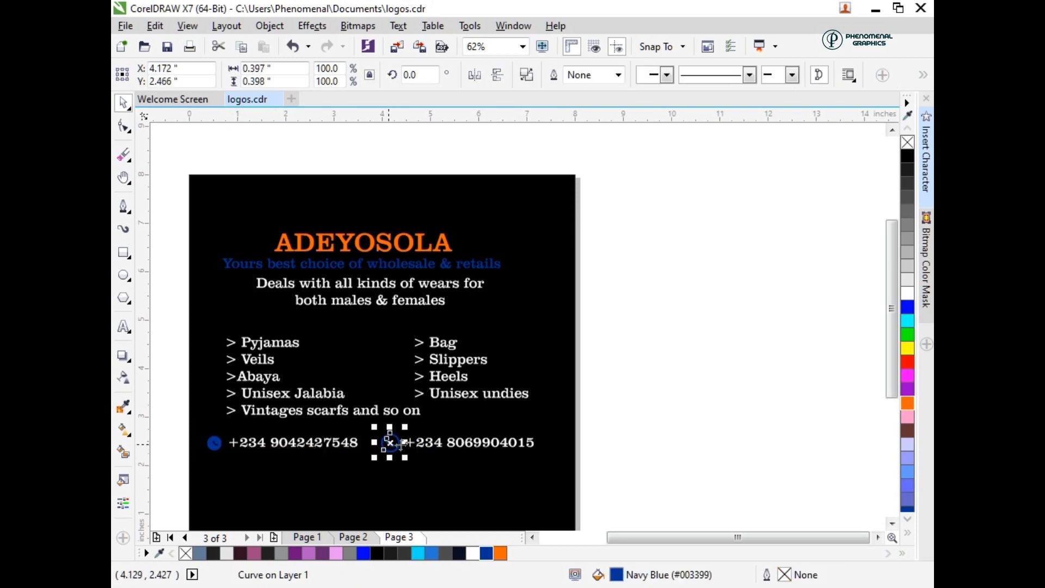
shift+click(451, 450)
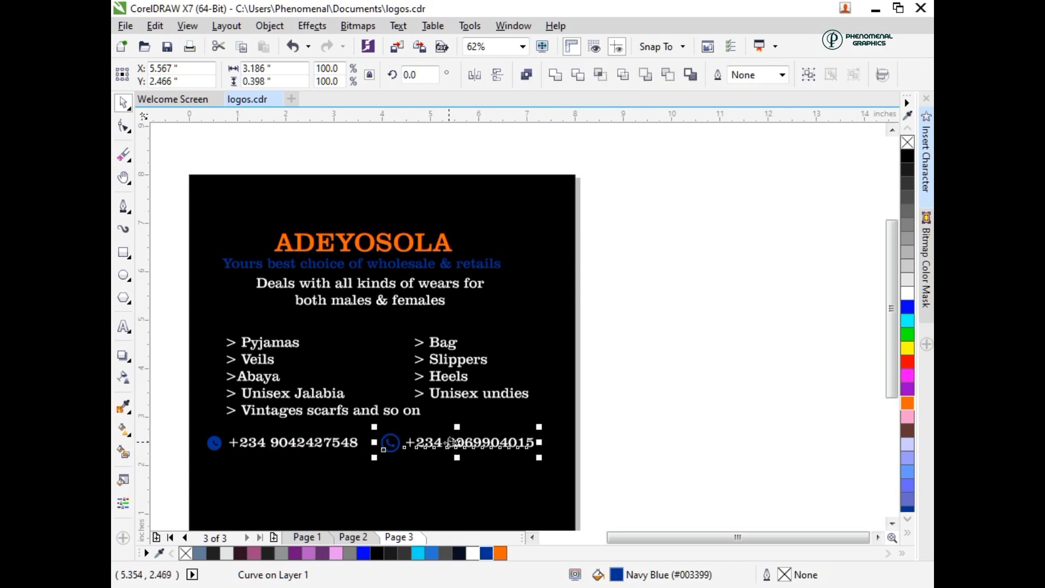
click(555, 437)
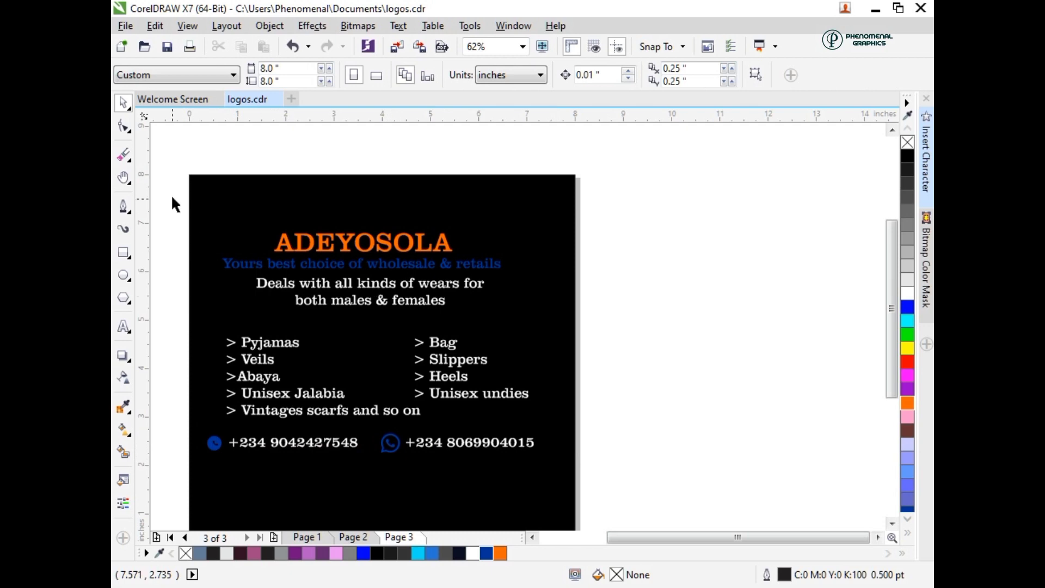
Step: Centre the heading, tagline and description on one another, and centre them as a group horizontally on the black square
drag(172, 196, 583, 328)
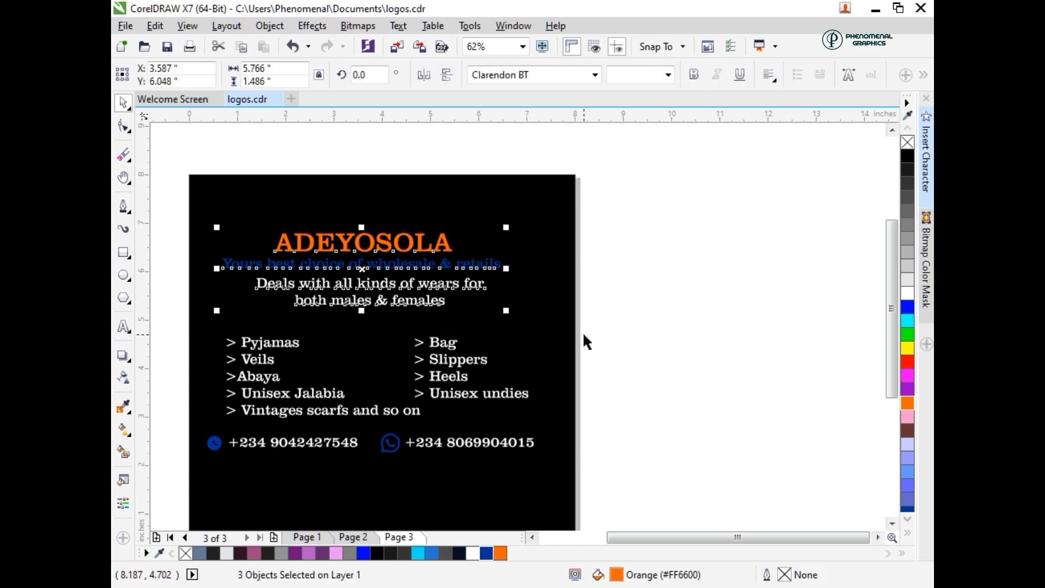
key(e)
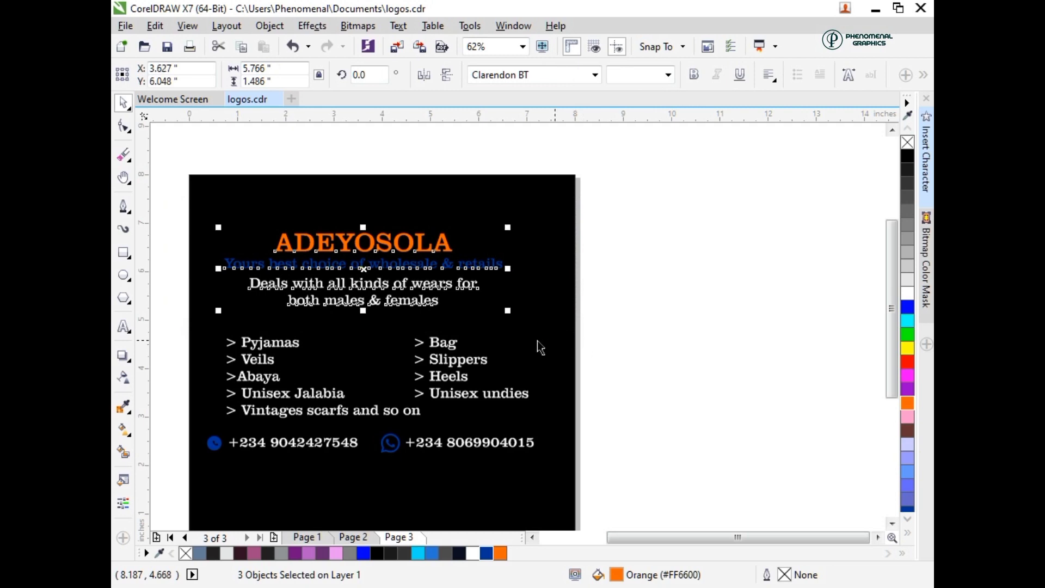
key(ctrl+g)
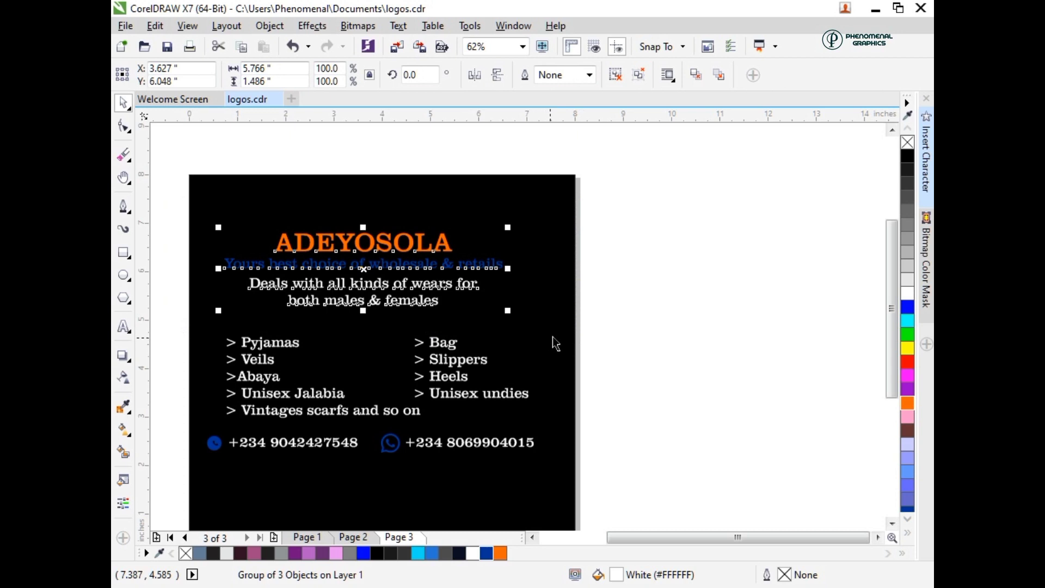
click(553, 336)
shift+click(554, 336)
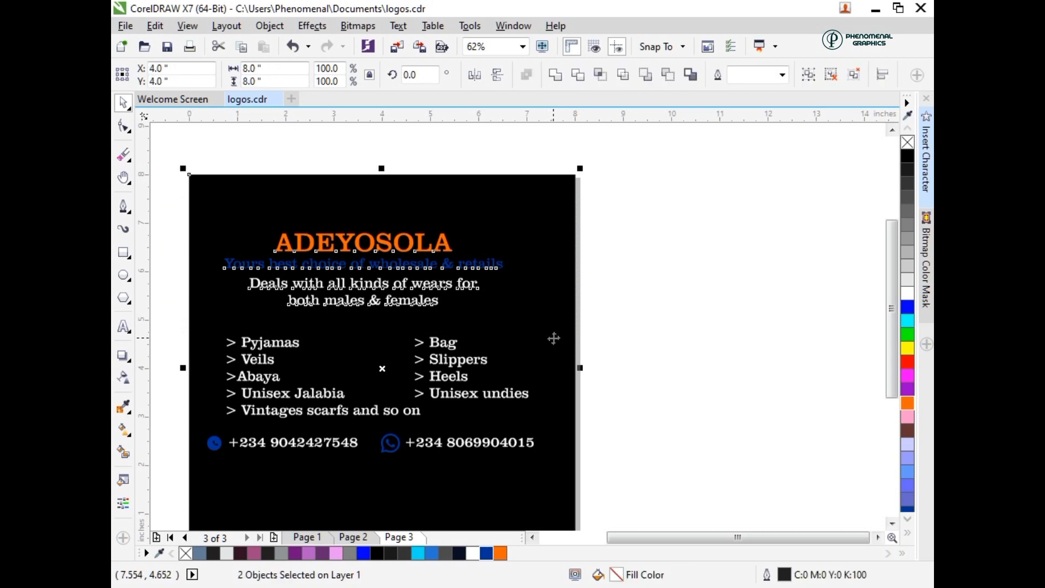
key(c)
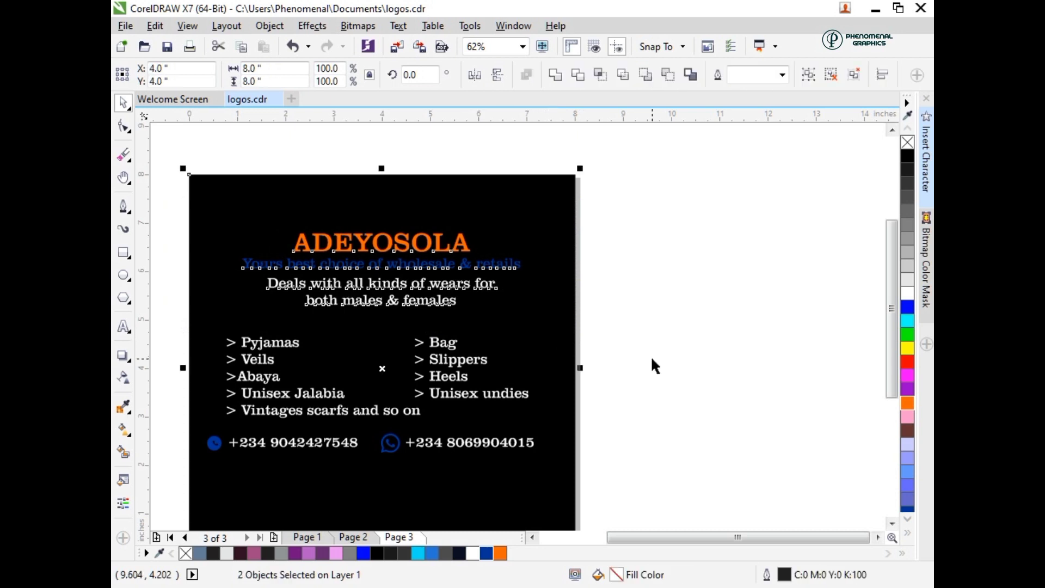
Step: Group the two product lists and centre the group horizontally on the black square
click(168, 326)
click(229, 355)
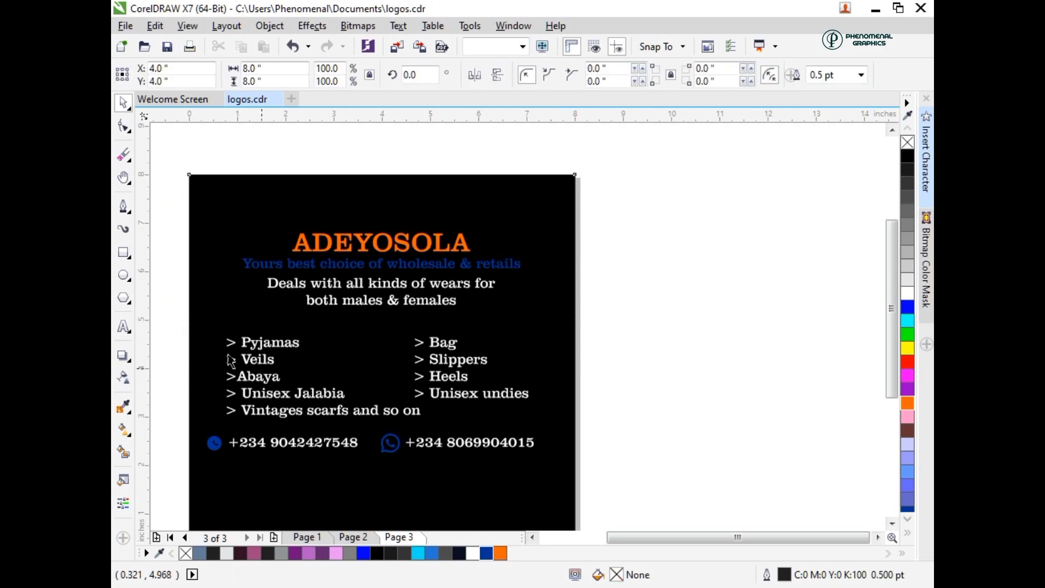
drag(175, 320, 575, 436)
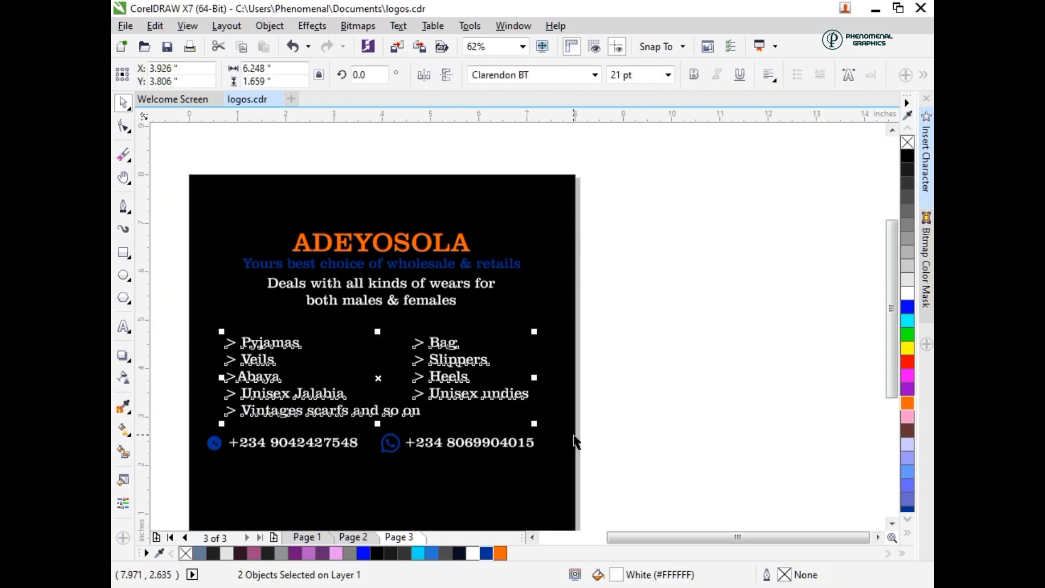
key(ctrl+g)
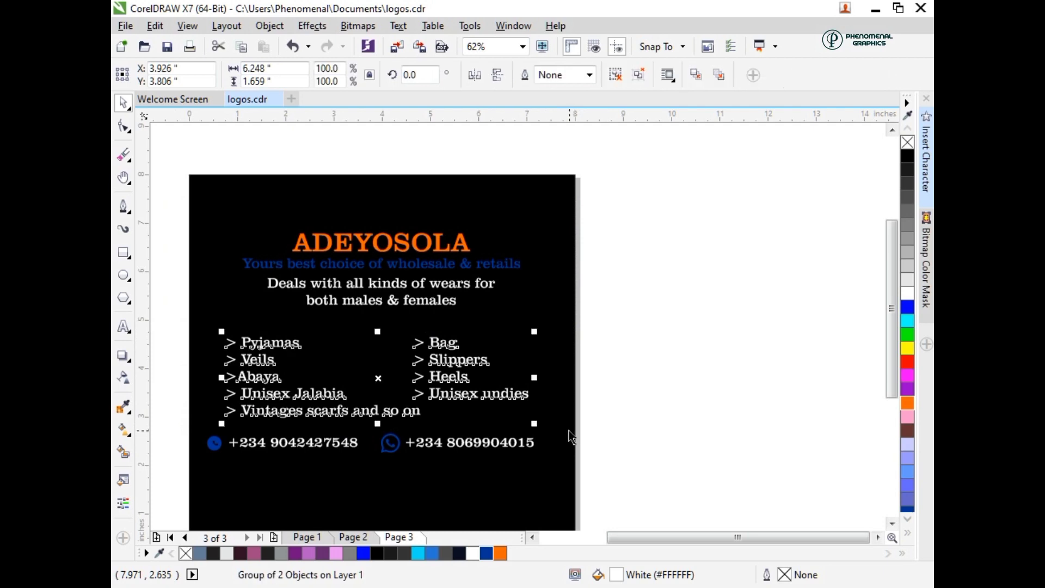
shift+click(569, 434)
key(c)
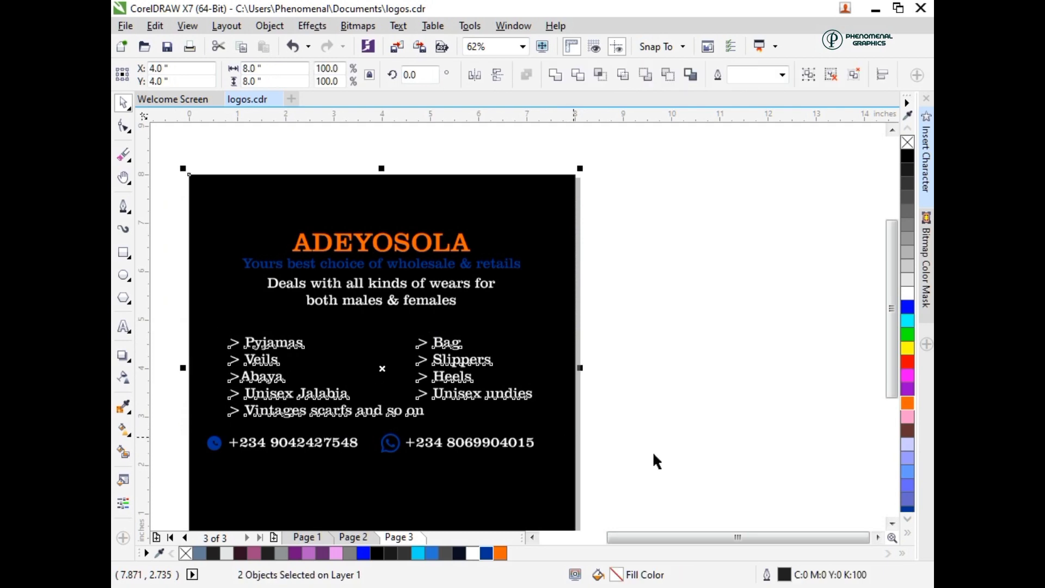
key(Escape)
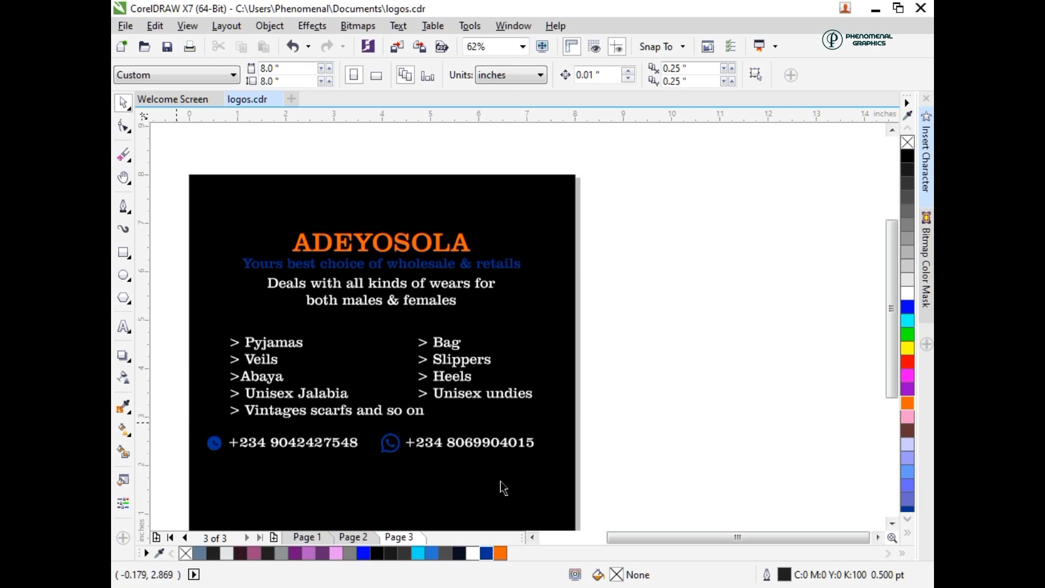
Step: Group the two phone numbers with their icons and centre the group horizontally on the black square
drag(176, 423, 576, 488)
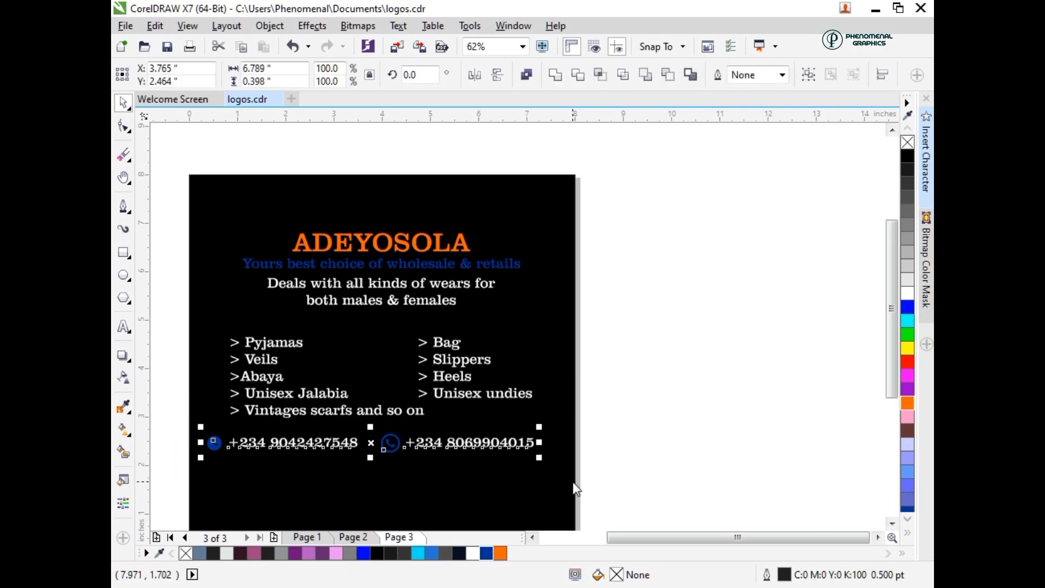
key(ctrl+g)
click(572, 485)
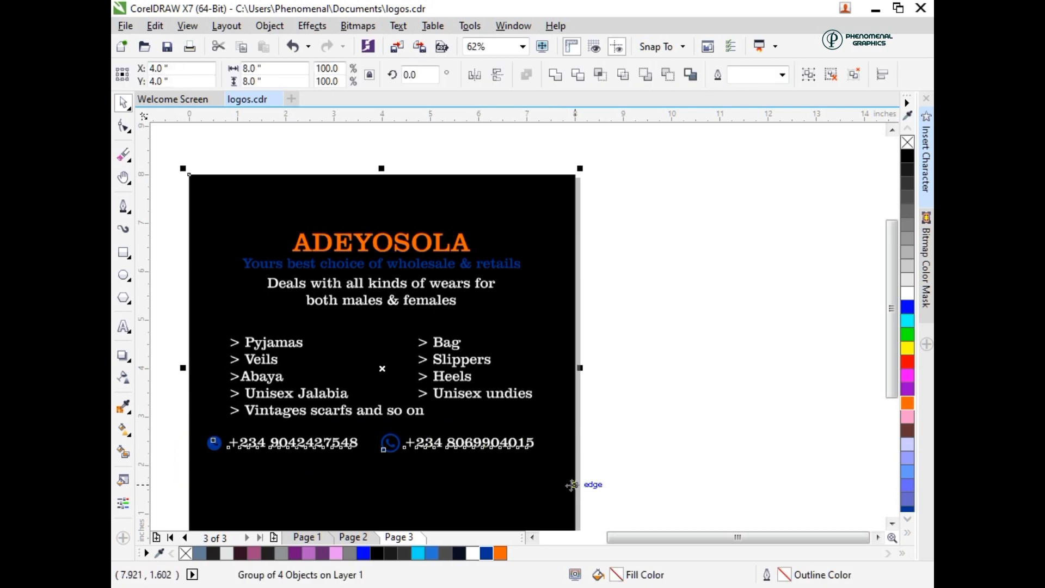
shift+click(571, 484)
key(c)
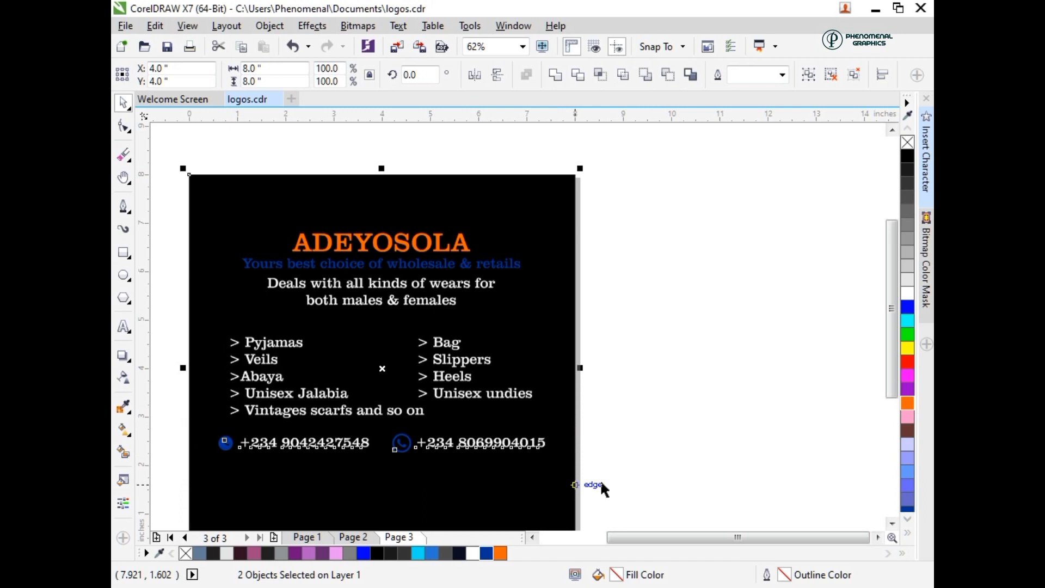
key(Escape)
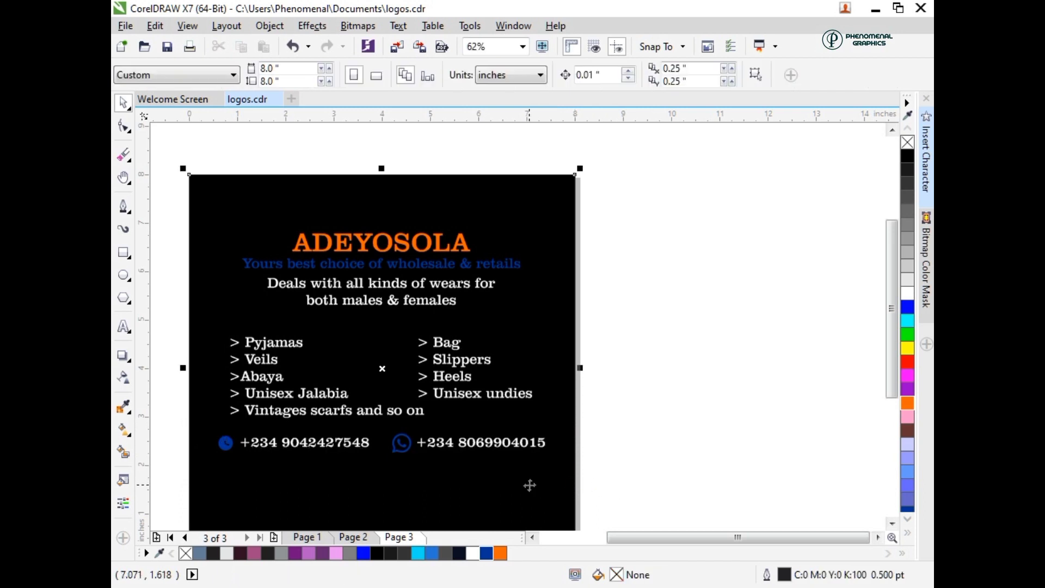
Step: Delete the black background square and start exporting the remaining flyer artwork
click(529, 485)
key(Delete)
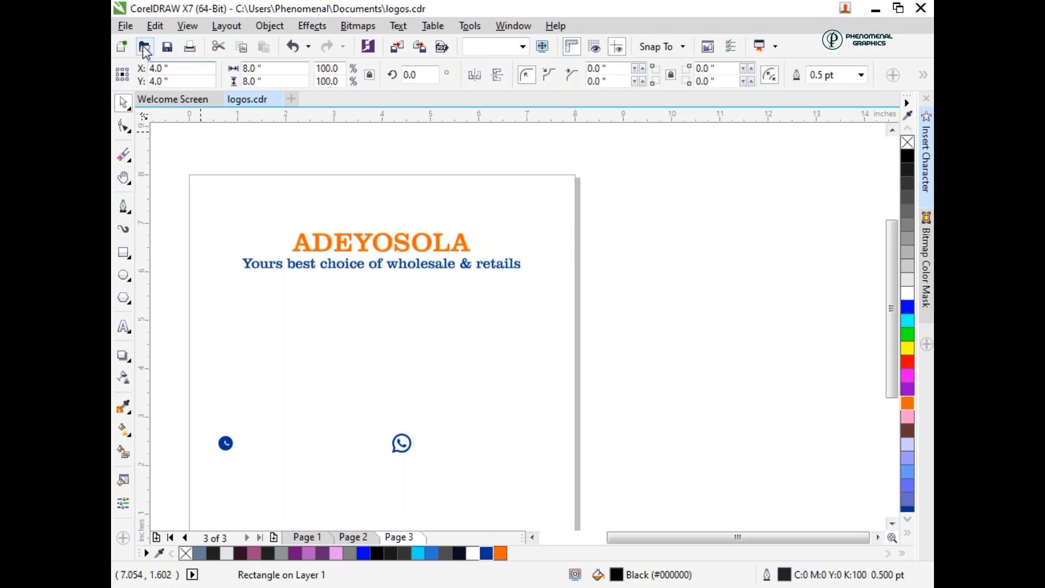
click(125, 25)
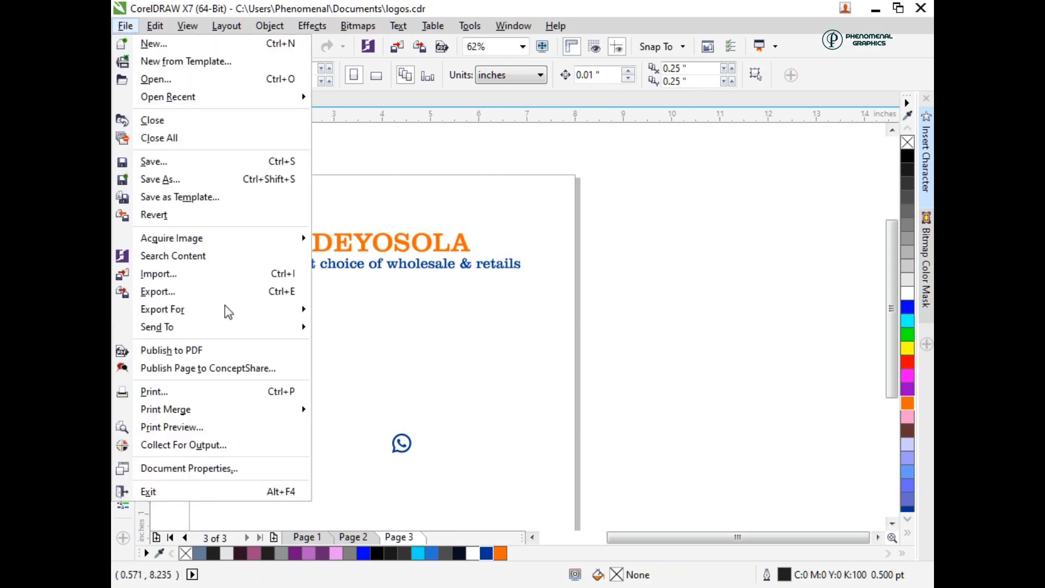
click(183, 293)
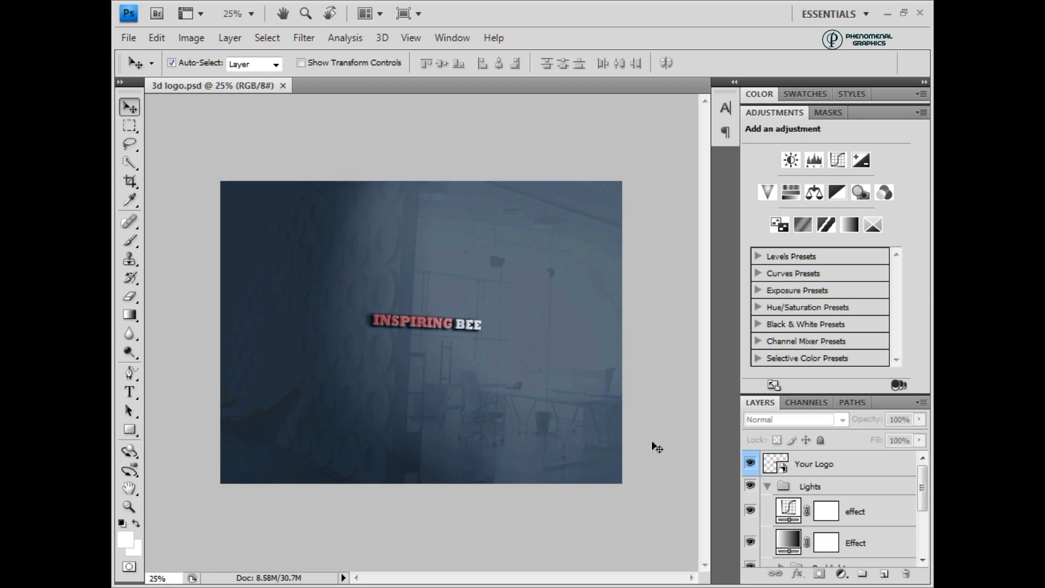
Step: In Photoshop, open the Your Logo smart object of 3d logo.psd and place the adeyosola PNG image from the Desktop in it
click(784, 472)
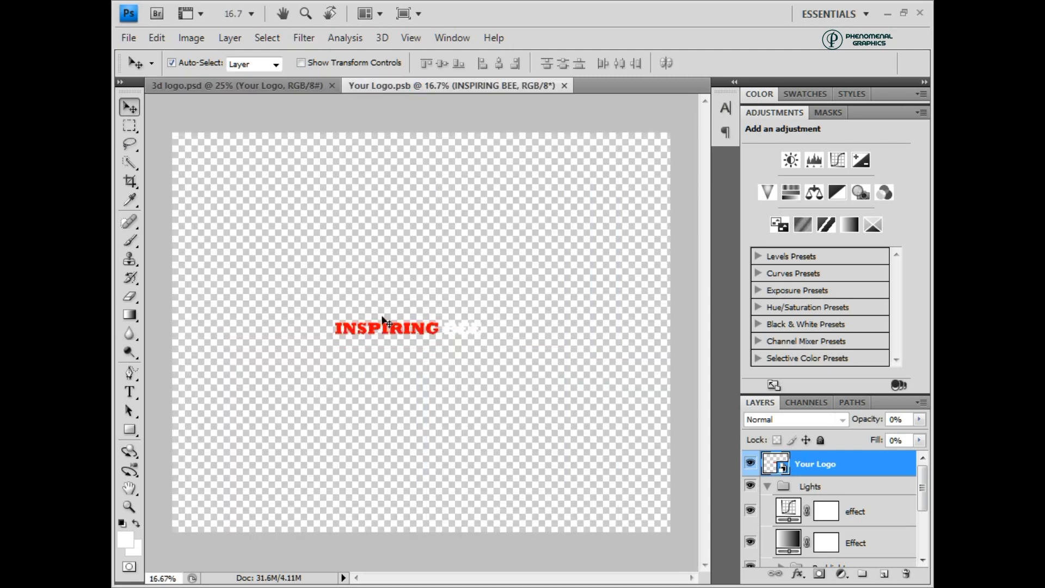
click(132, 38)
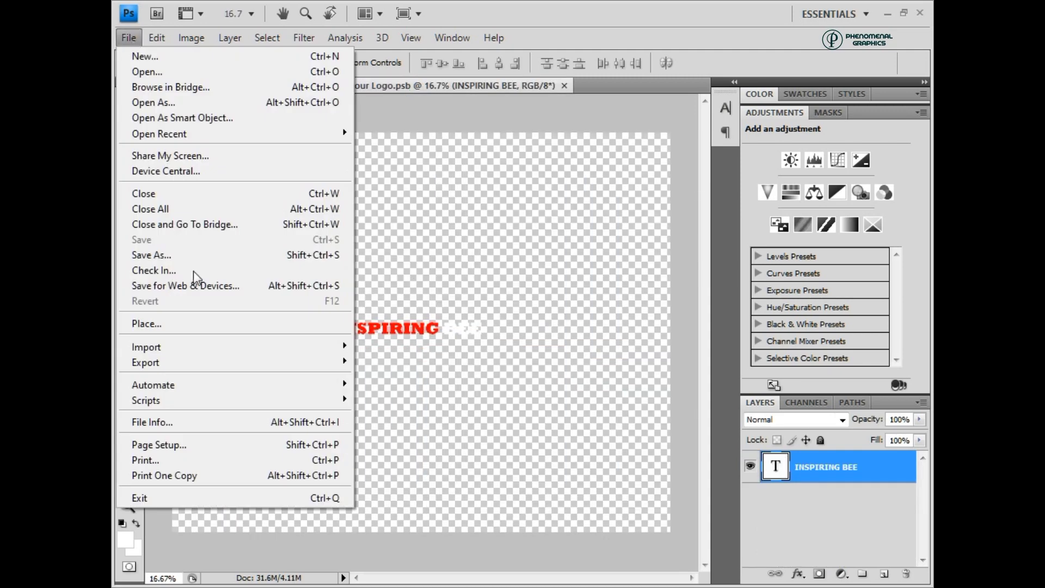
click(165, 324)
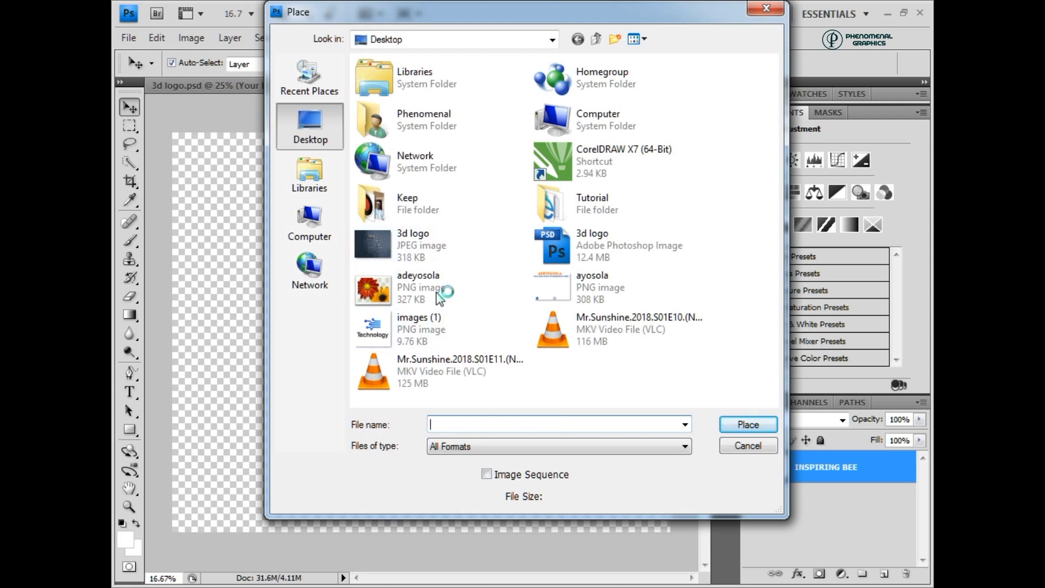
click(435, 292)
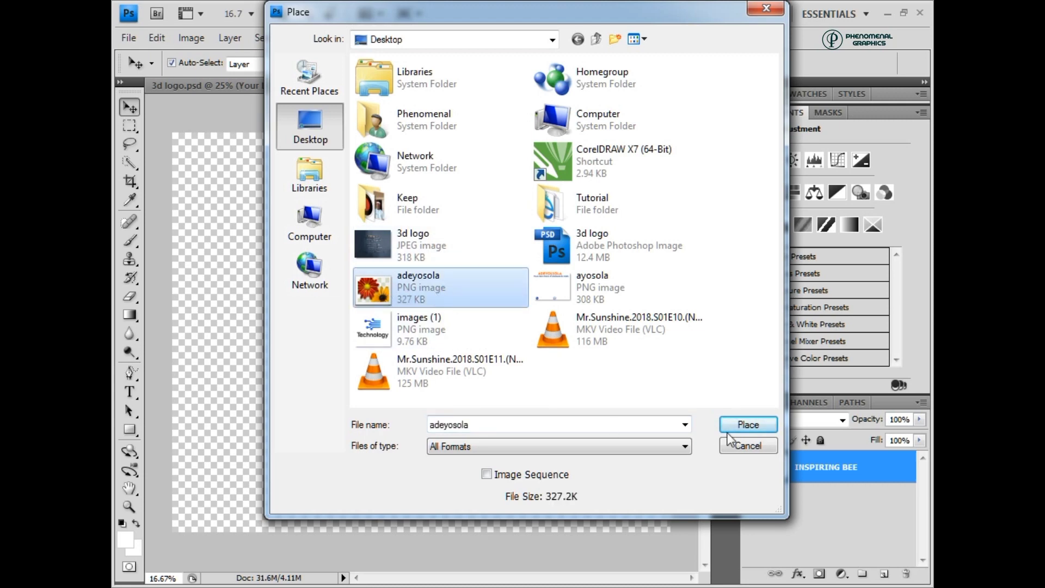
click(747, 424)
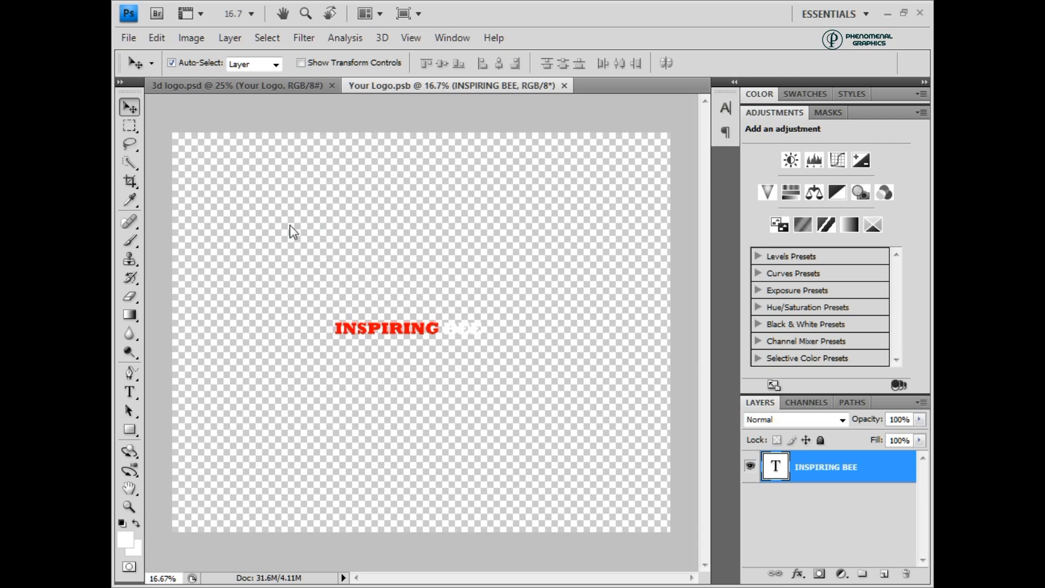
Step: Enlarge the placed adeyosola artwork, move it to the middle of the canvas and commit the placement
drag(386, 308, 172, 146)
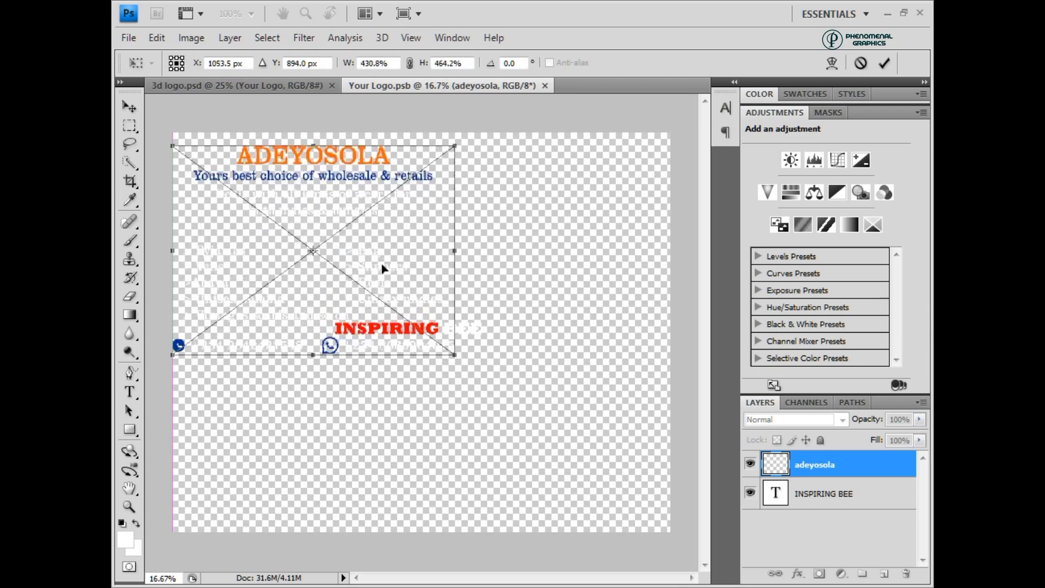
drag(325, 254, 412, 338)
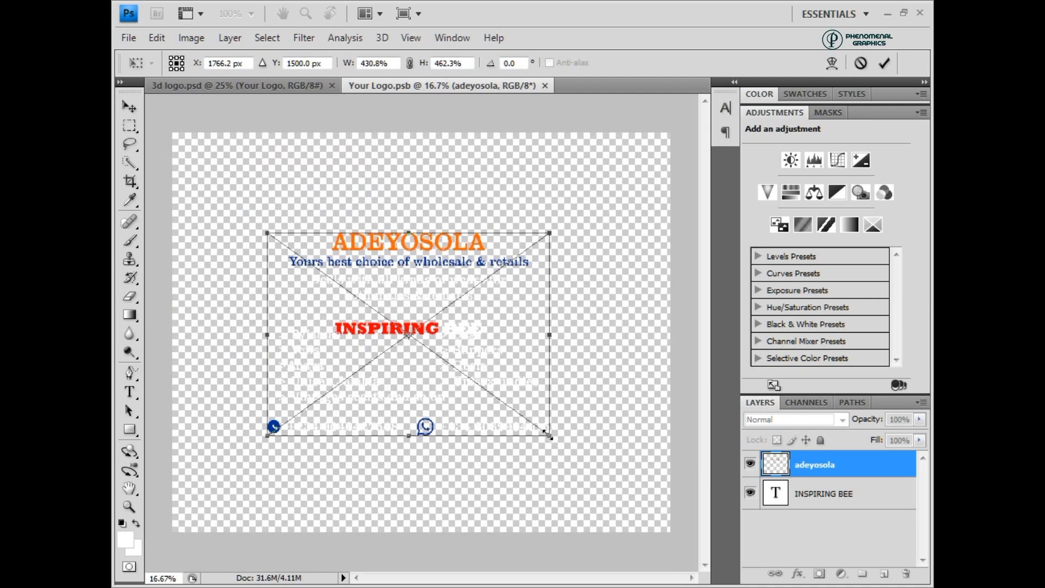
drag(583, 447, 589, 449)
drag(590, 449, 589, 448)
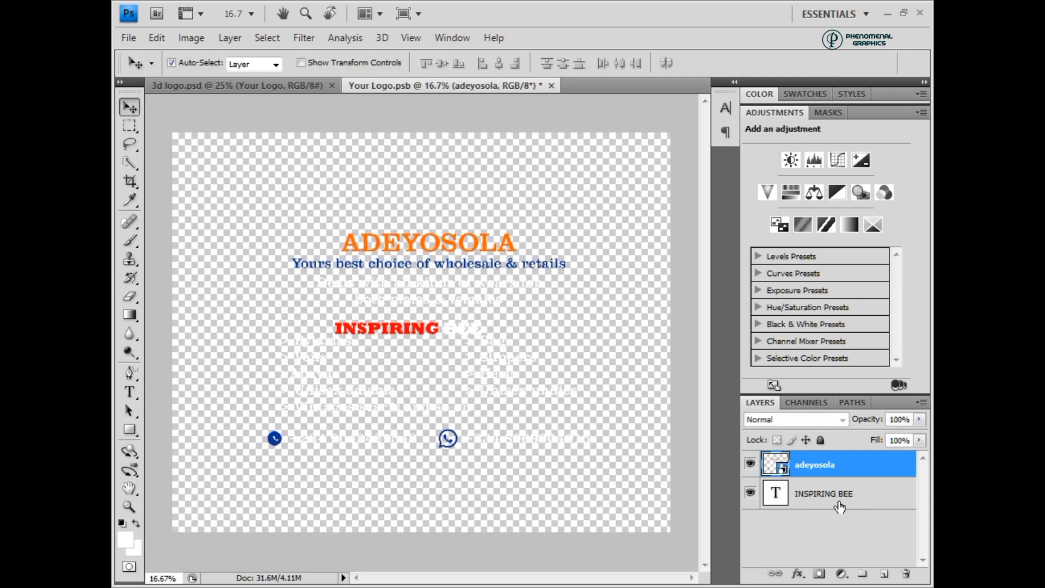
Step: Delete the INSPIRING BEE text layer, save the smart object and show the 3d logo.psd mockup with the panels hidden
click(840, 500)
key(Delete)
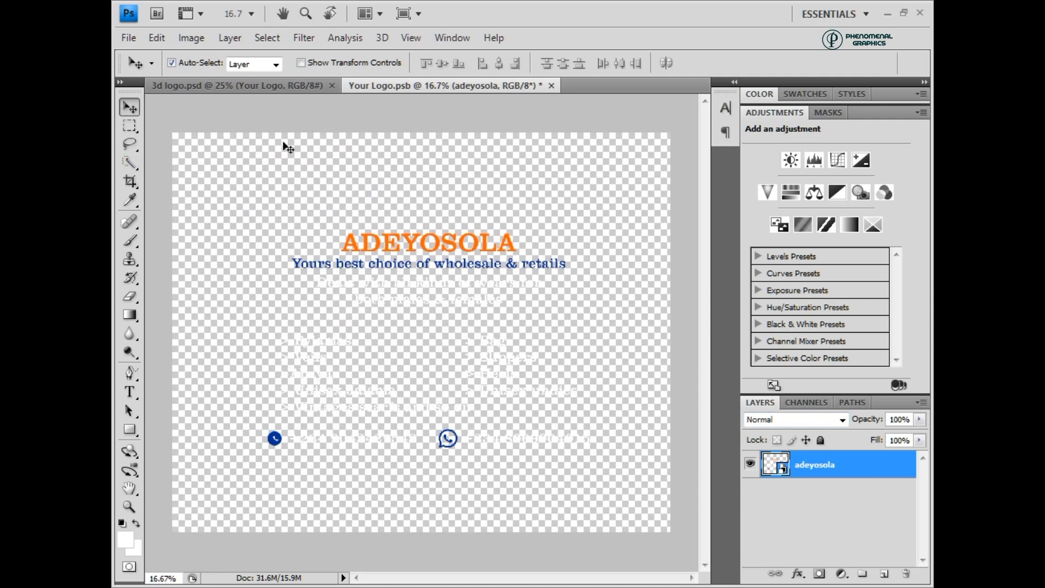
key(Tab)
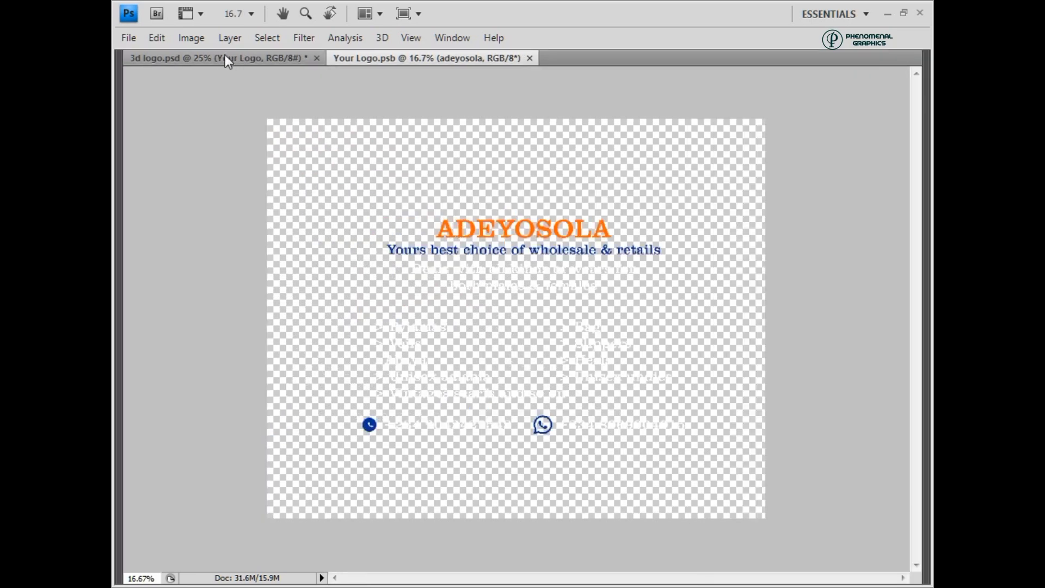
click(225, 55)
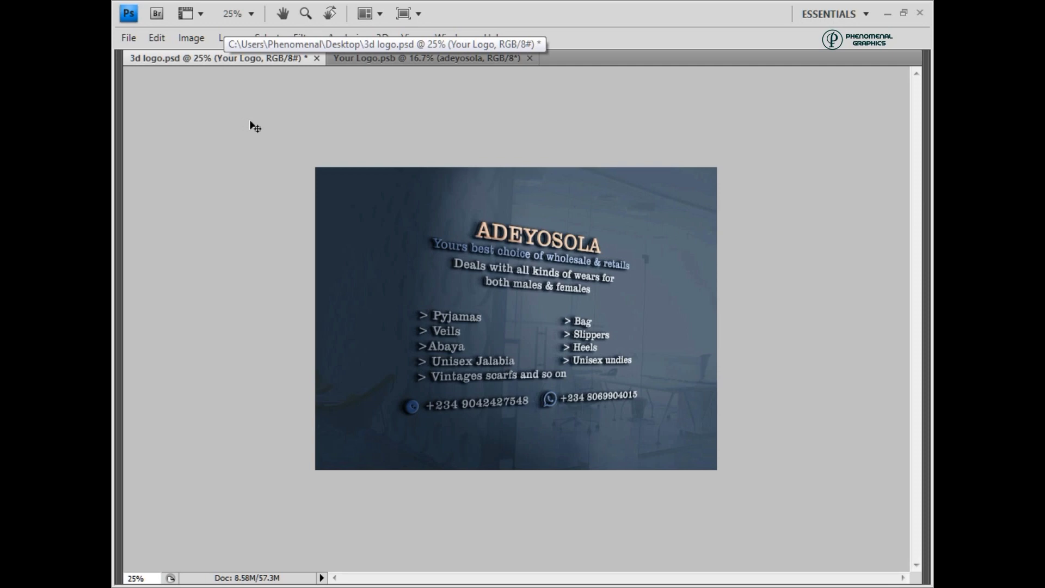
Step: Bring back the hidden panels and compare the artwork in the Your Logo smart object with the 3d logo.psd mockup
key(Tab)
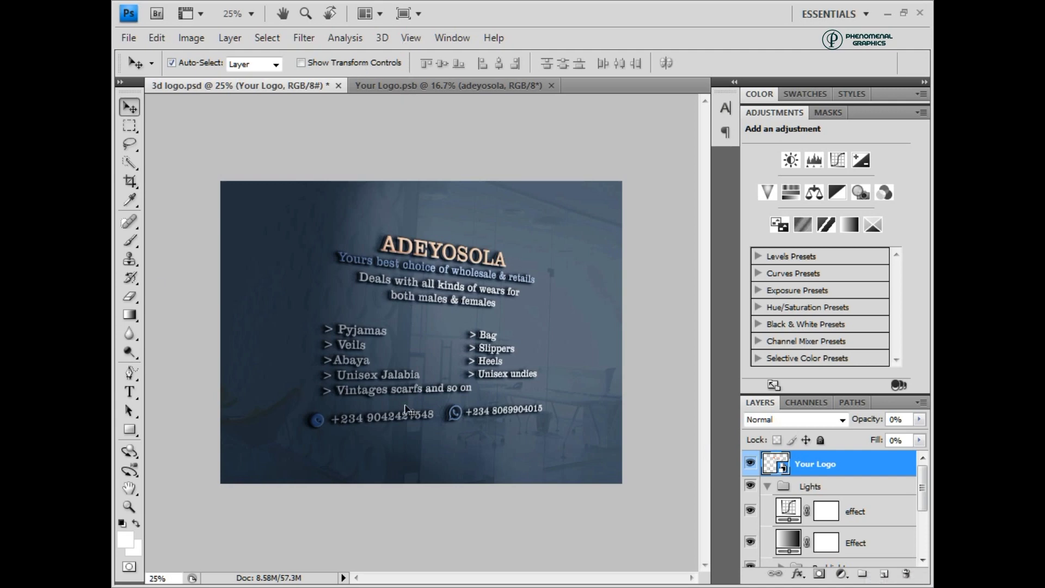
click(424, 86)
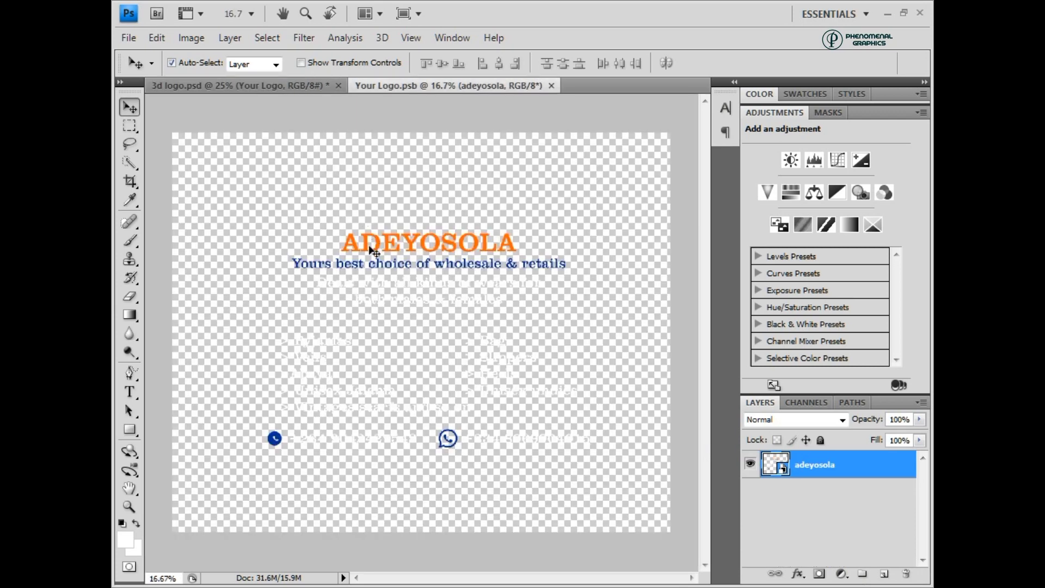
click(253, 86)
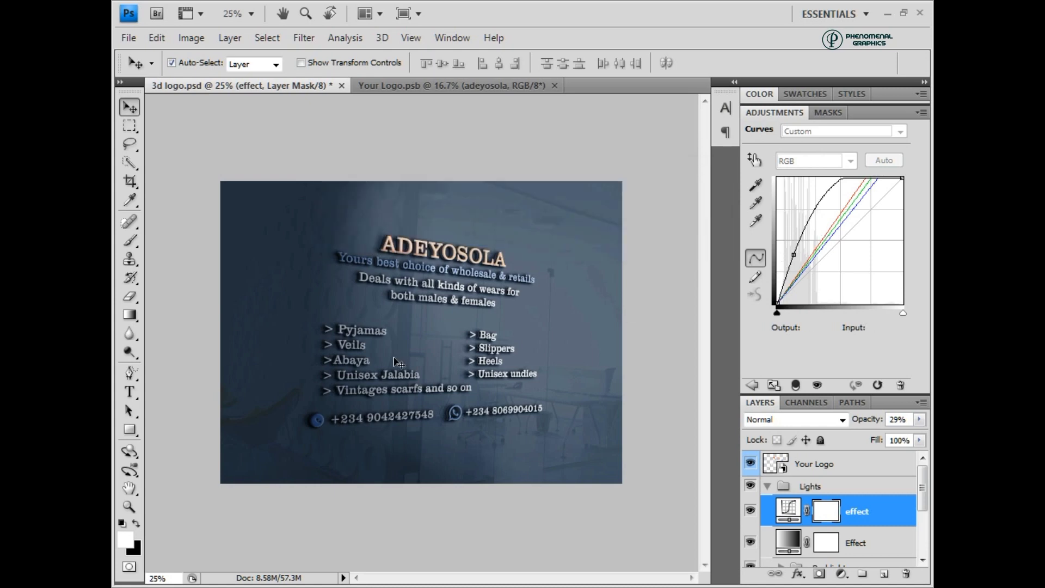
Step: Save a copy of the 3d logo.psd mockup to the Desktop in JPEG format under the file name adeyodsola
click(133, 42)
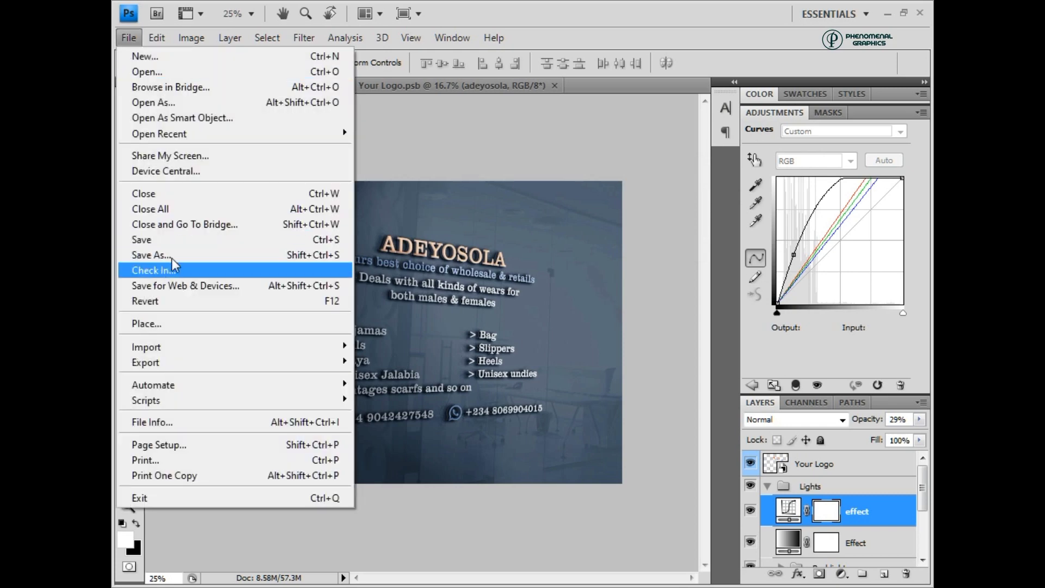
click(174, 261)
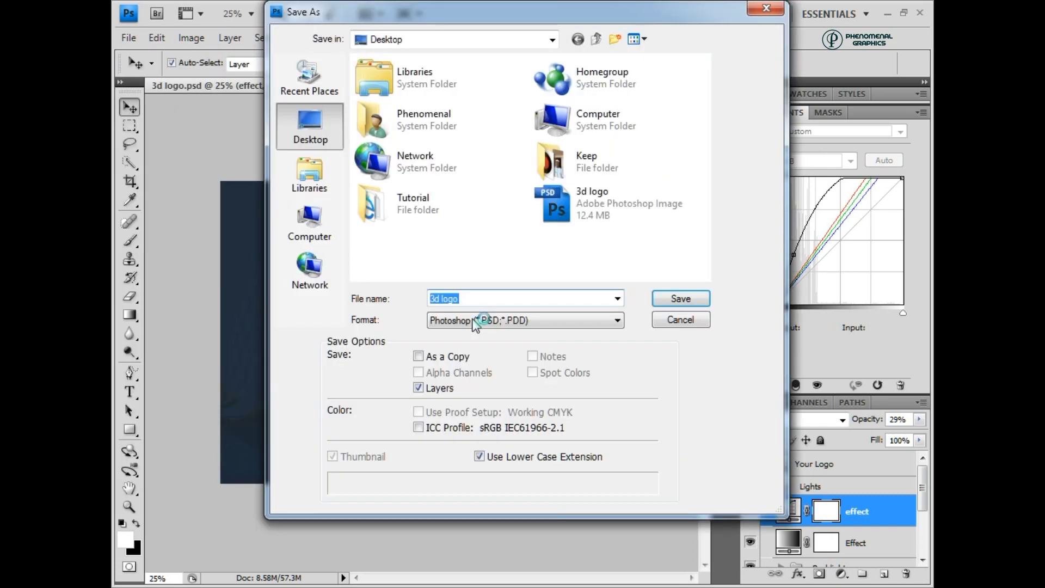
click(466, 320)
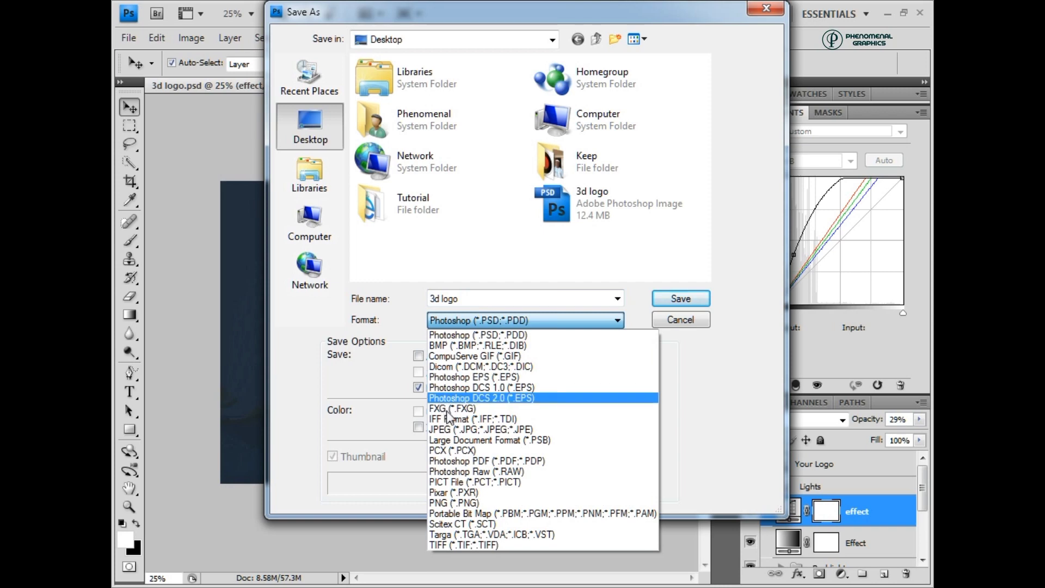
click(455, 430)
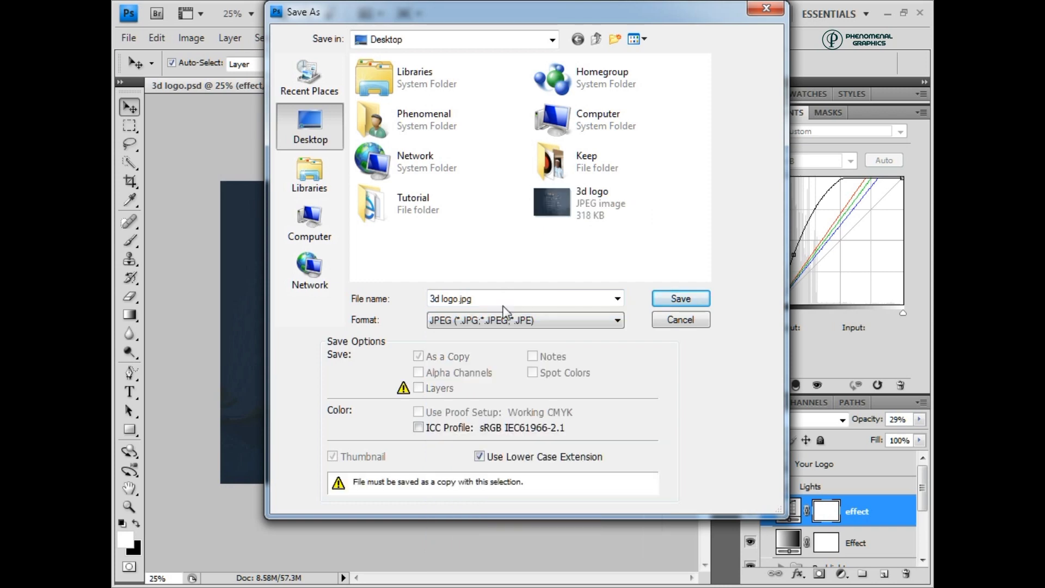
drag(494, 299, 397, 298)
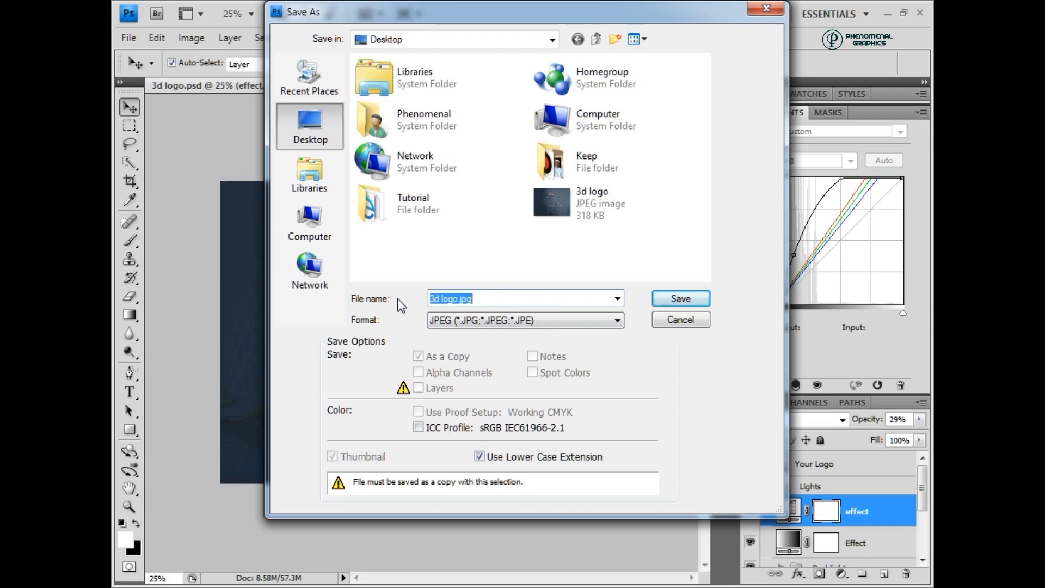
click(681, 298)
click(558, 238)
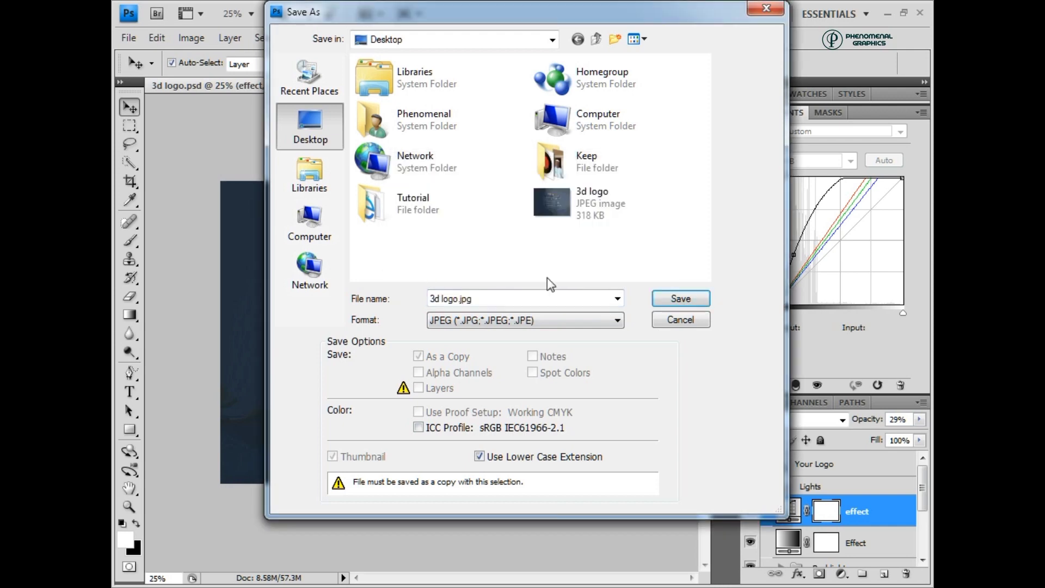
drag(536, 297, 385, 300)
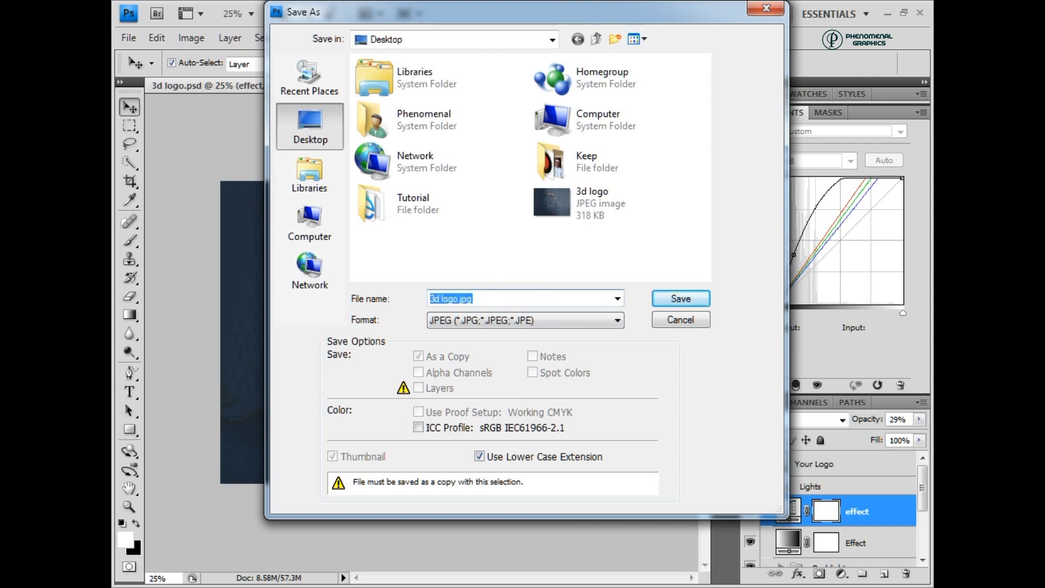
text(adeyodsola)
key(Return)
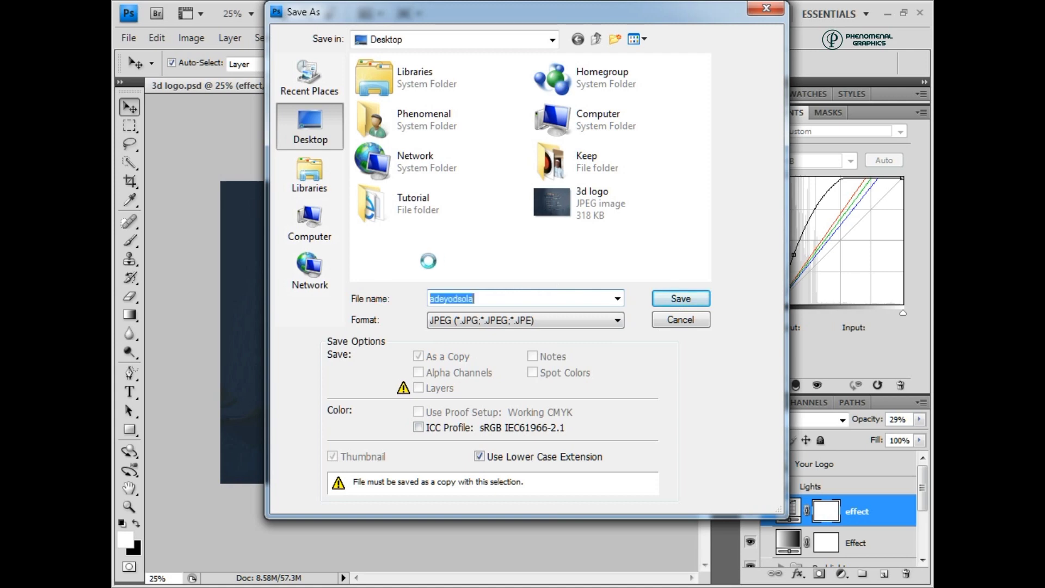